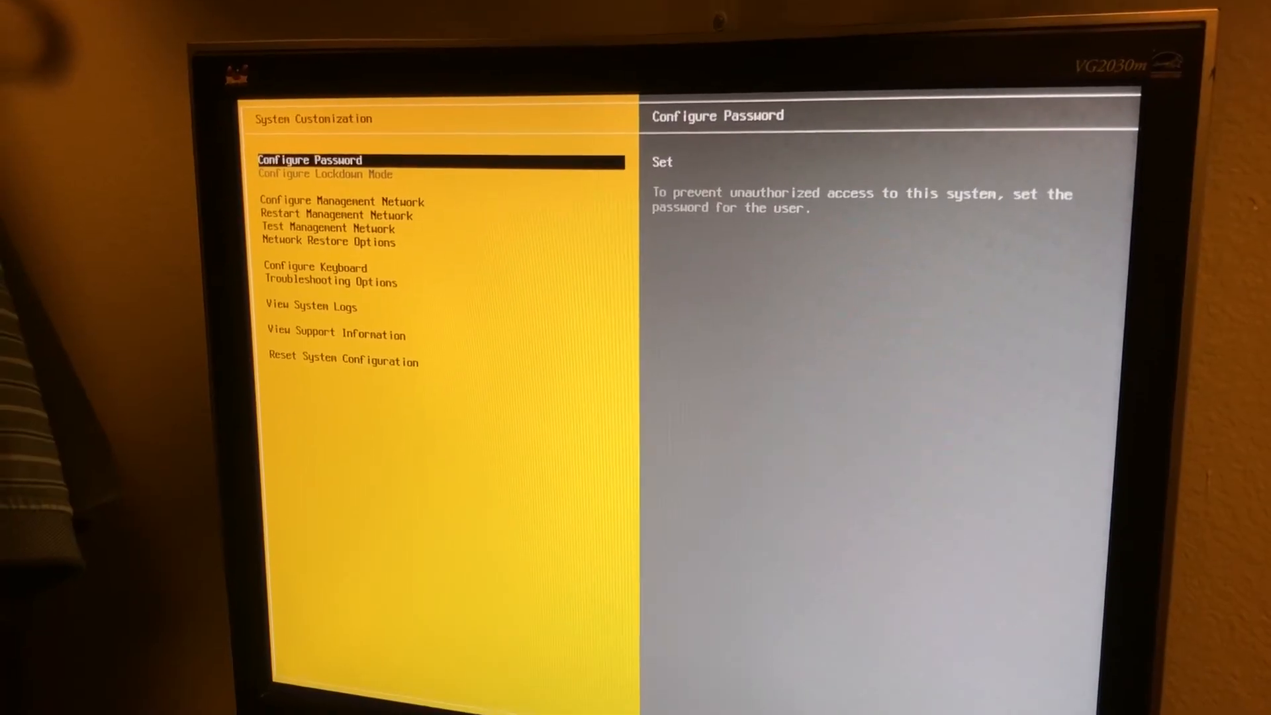
Step: In the DCUI, open Configure Management Network and move to IPv4 Configuration to show 10.0.0.240 / 255.255.255.0 / 10.0.0.1
key(Down)
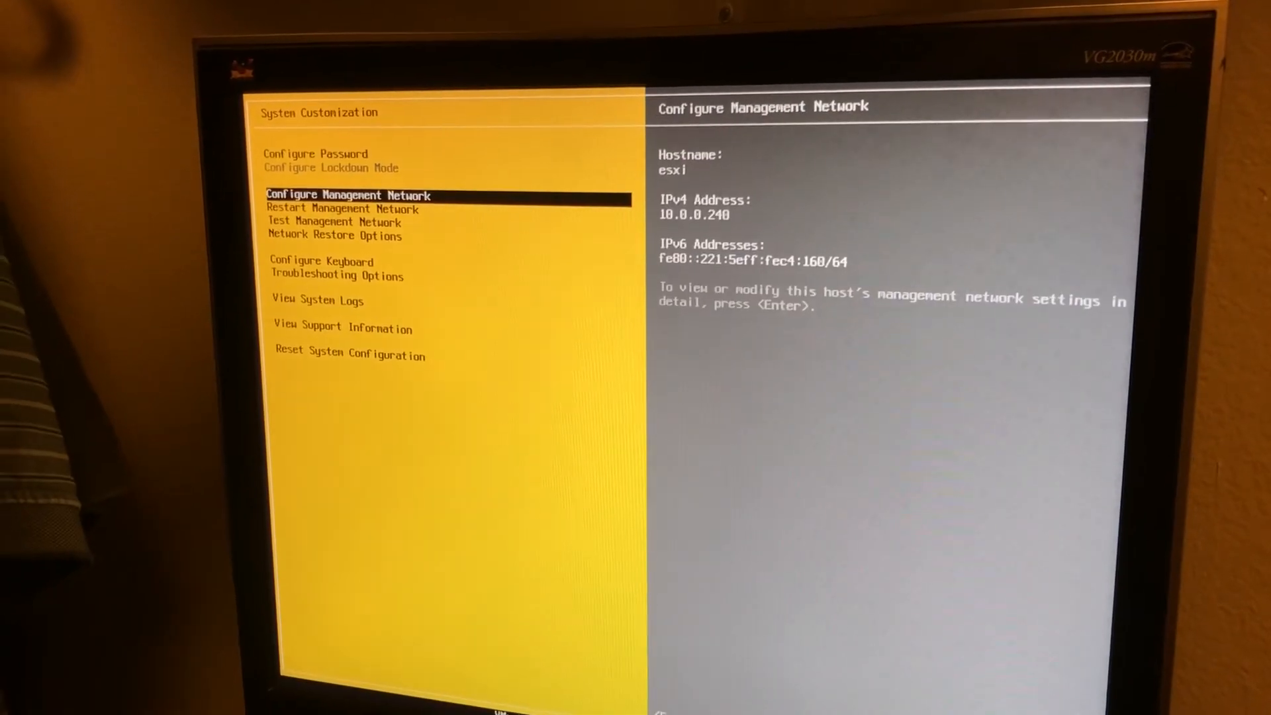
key(Return)
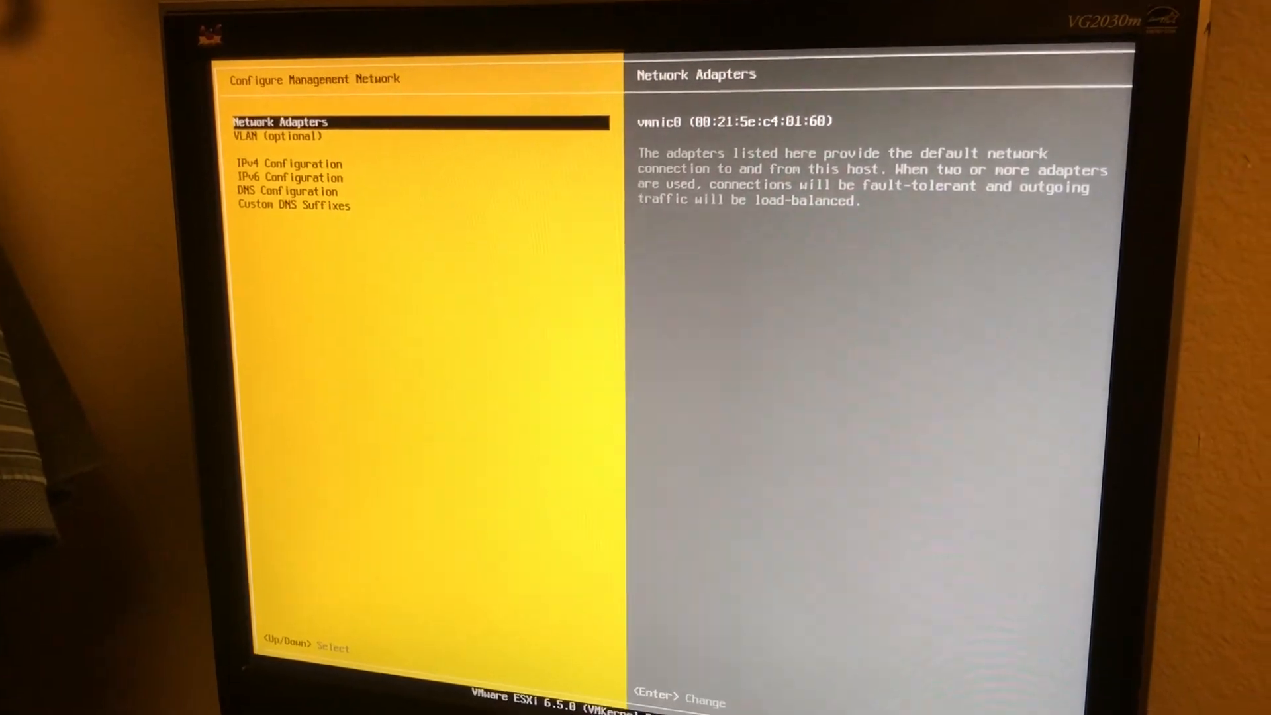
key(Down)
key(Down)
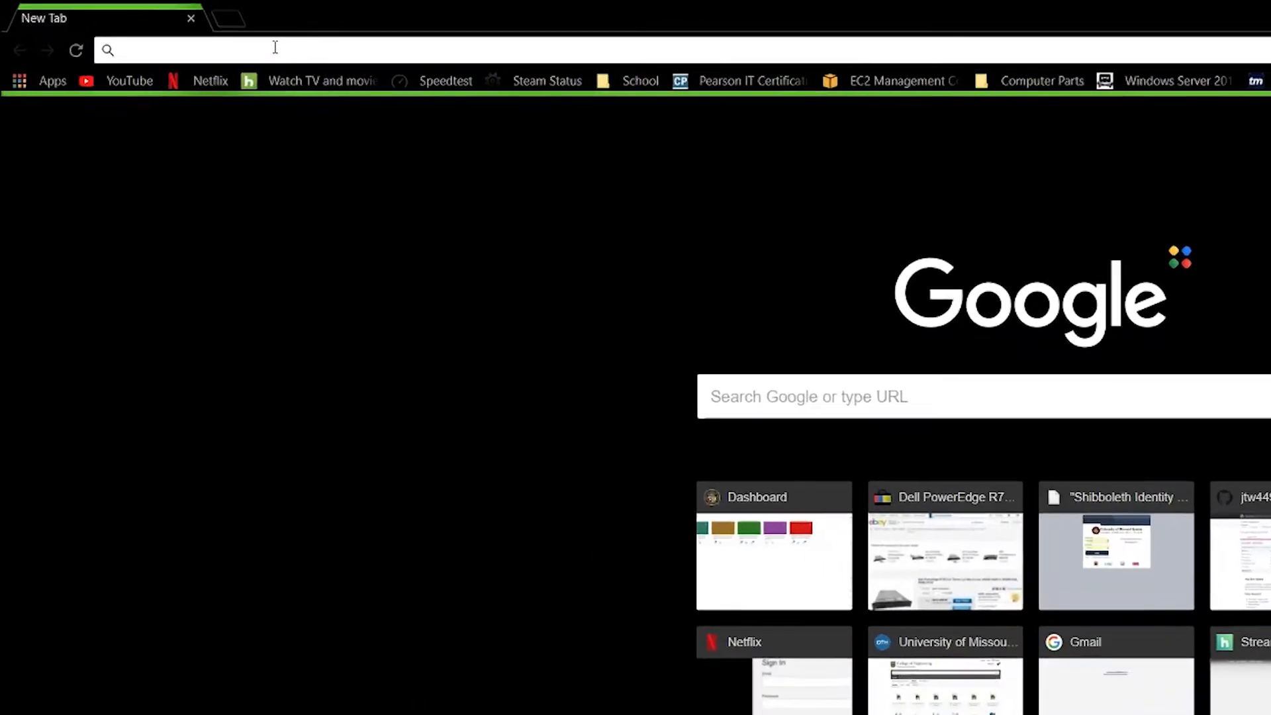
Step: Browse to 10.0.0.240 and log in to the ESXi Host Client as root with its password
click(169, 27)
text(10)
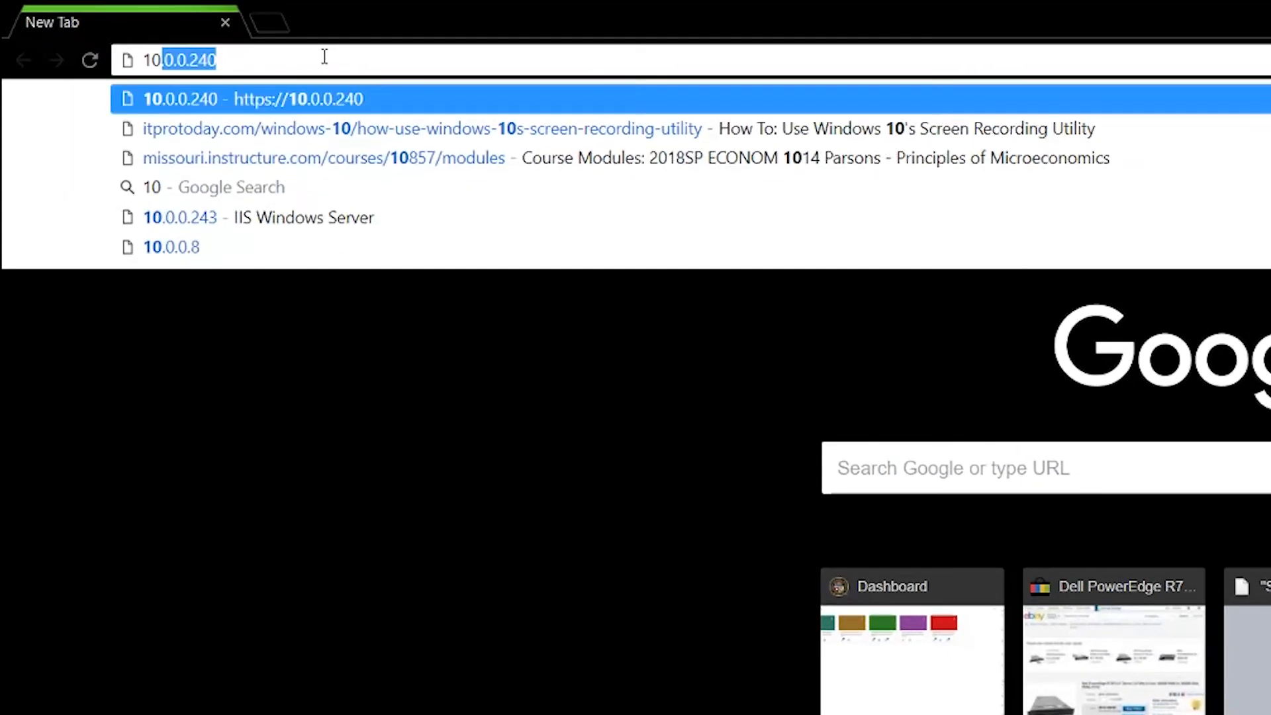
text(.0.0.240)
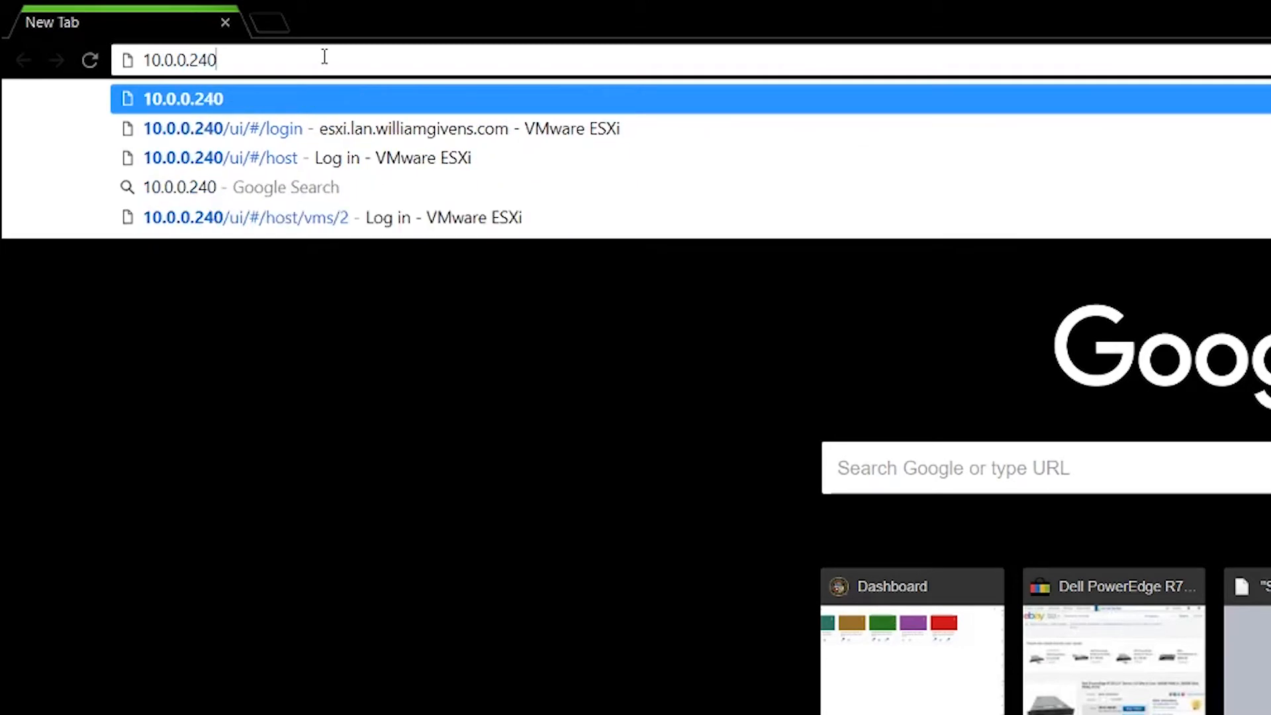
key(Return)
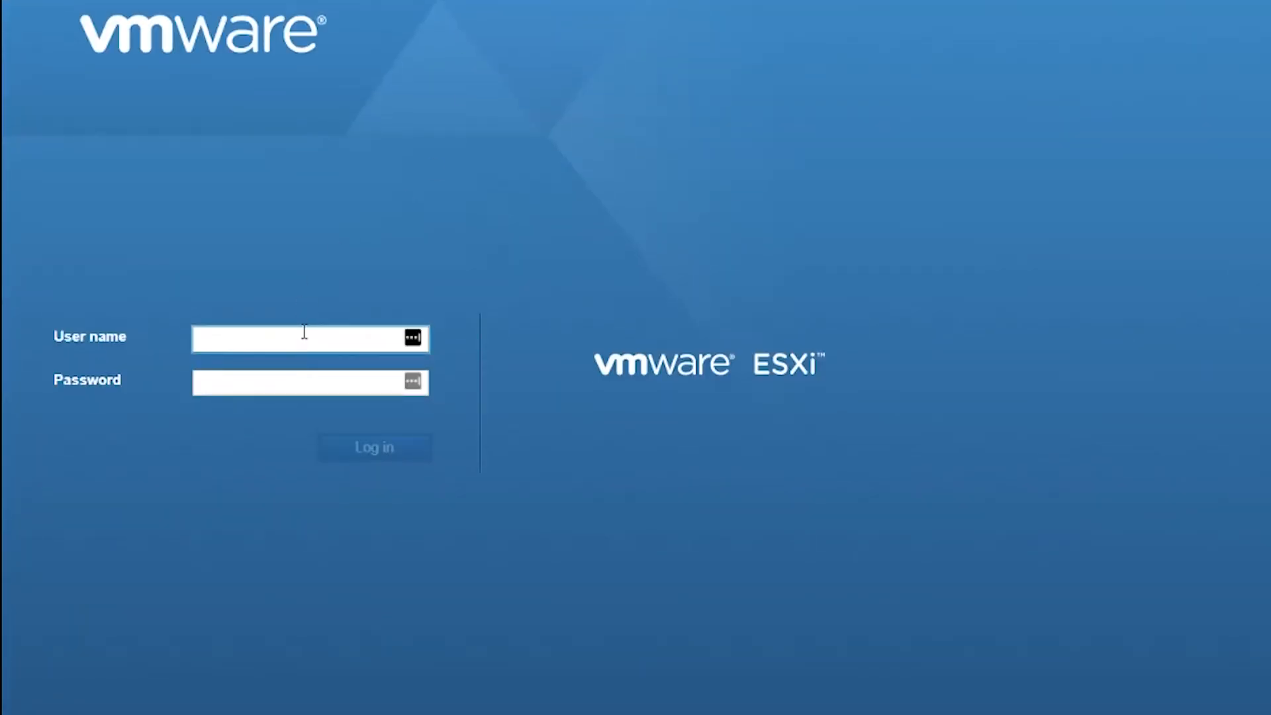
text(ro)
key(Tab)
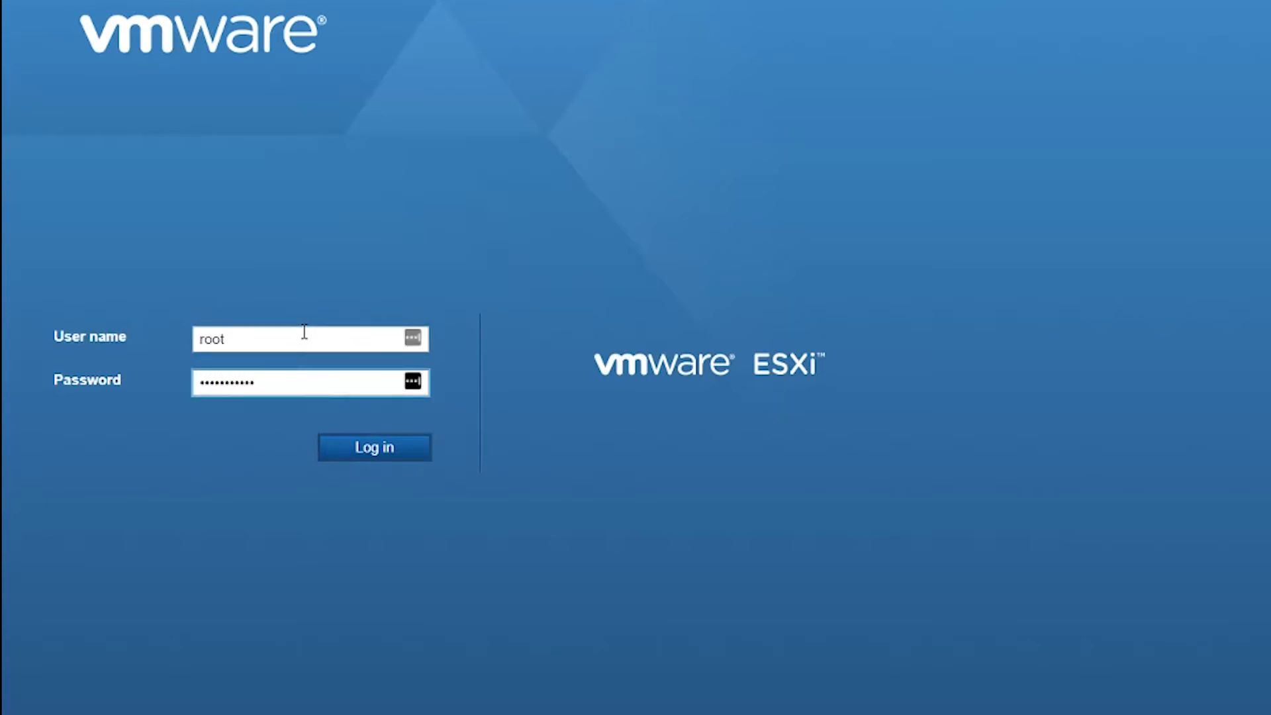
key(Return)
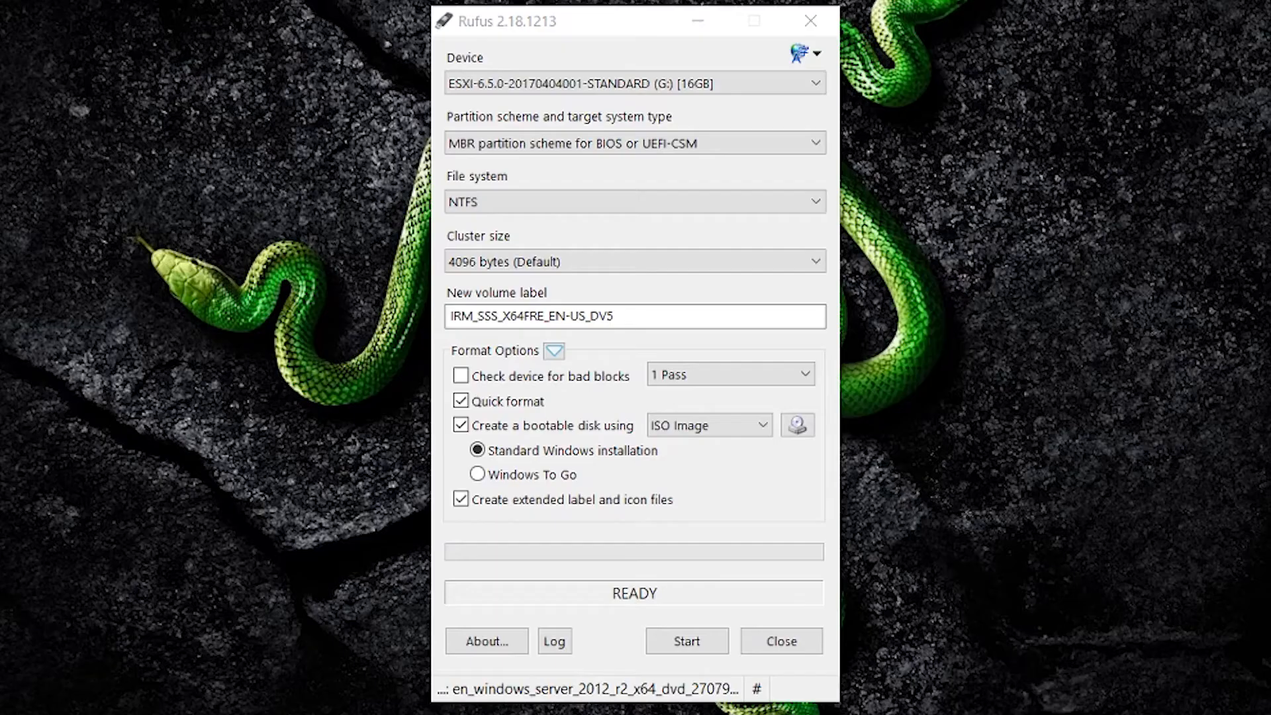
Step: Start writing the Windows Server 2012 R2 ISO to the 16 GB USB drive, accepting the format warning
click(690, 642)
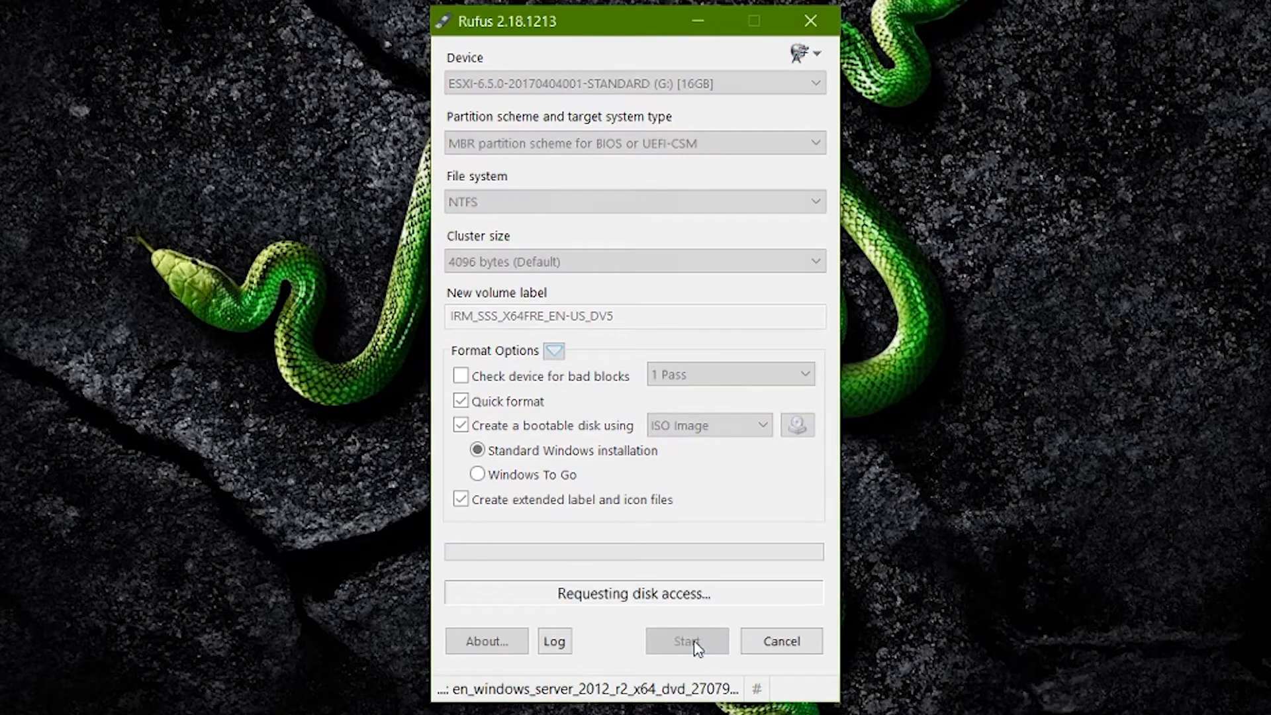
click(740, 520)
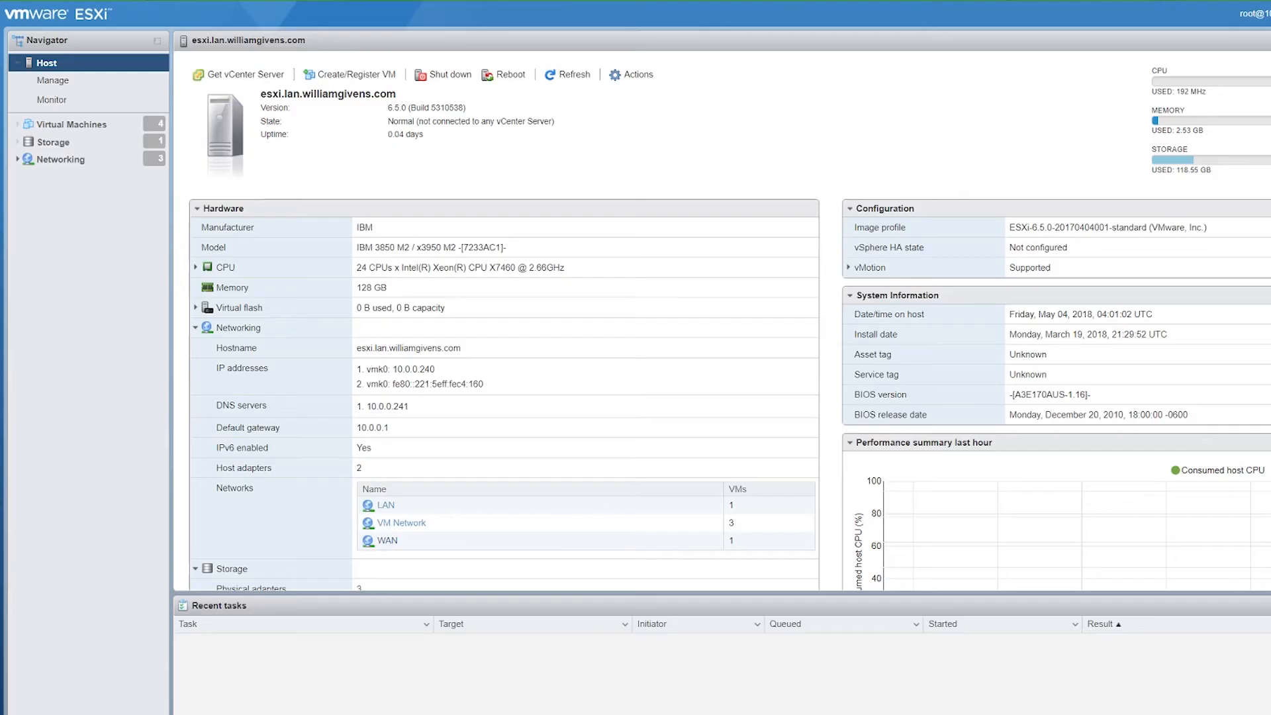
click(69, 141)
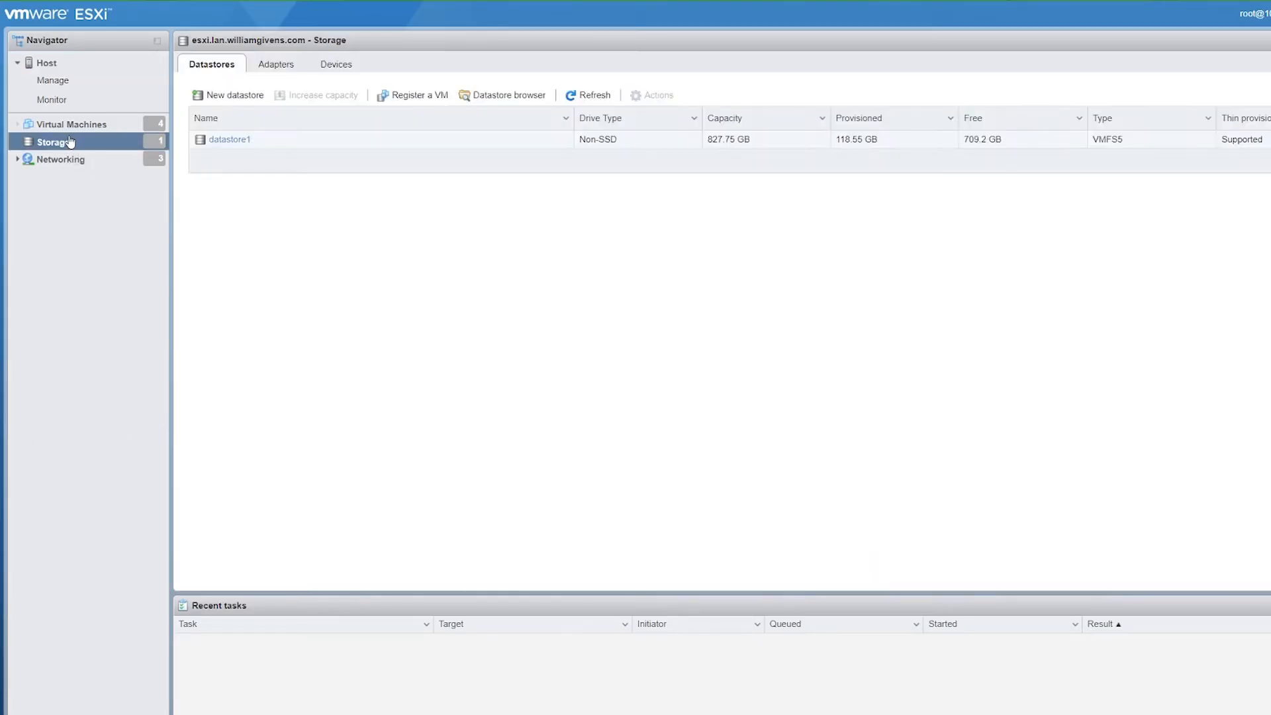
click(227, 141)
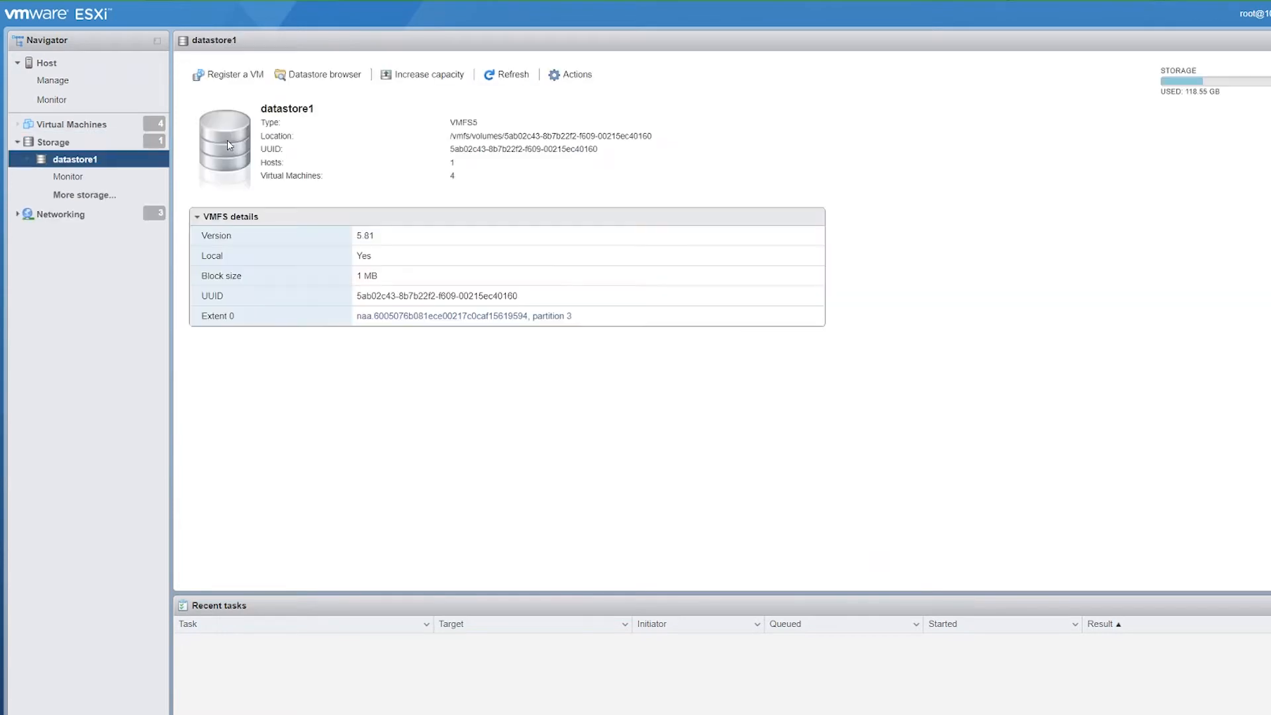
click(347, 78)
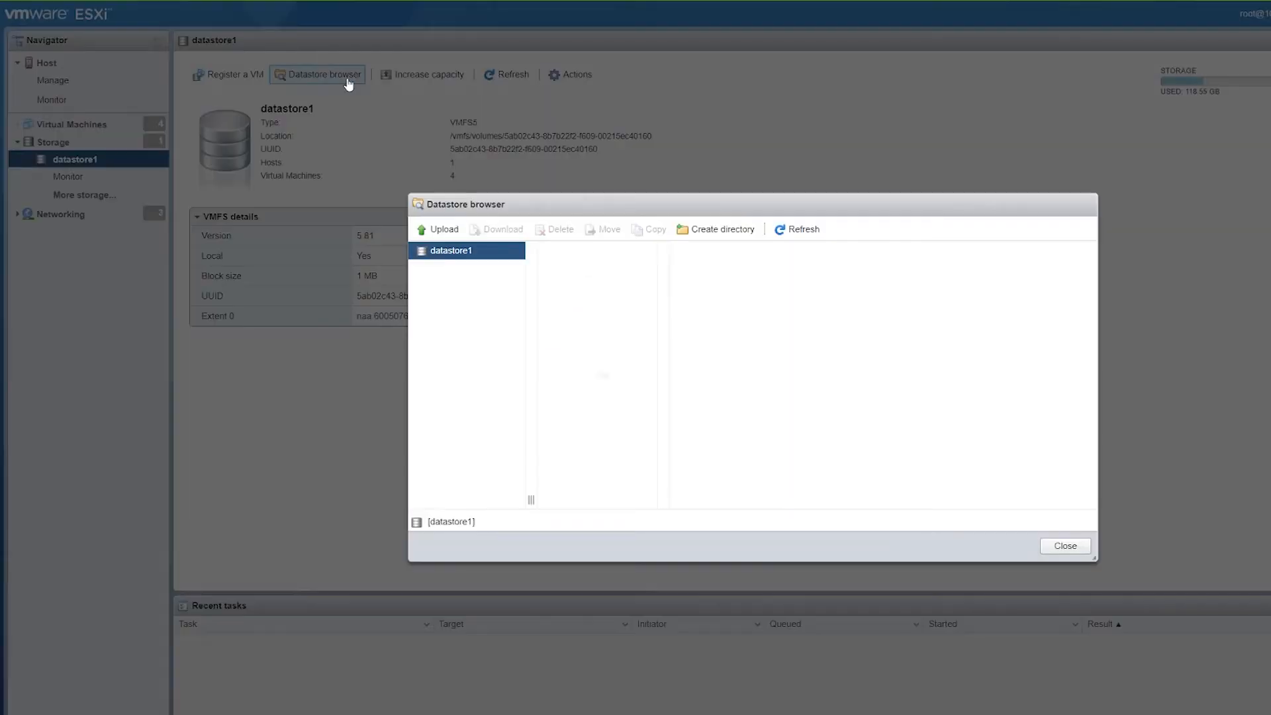
click(600, 290)
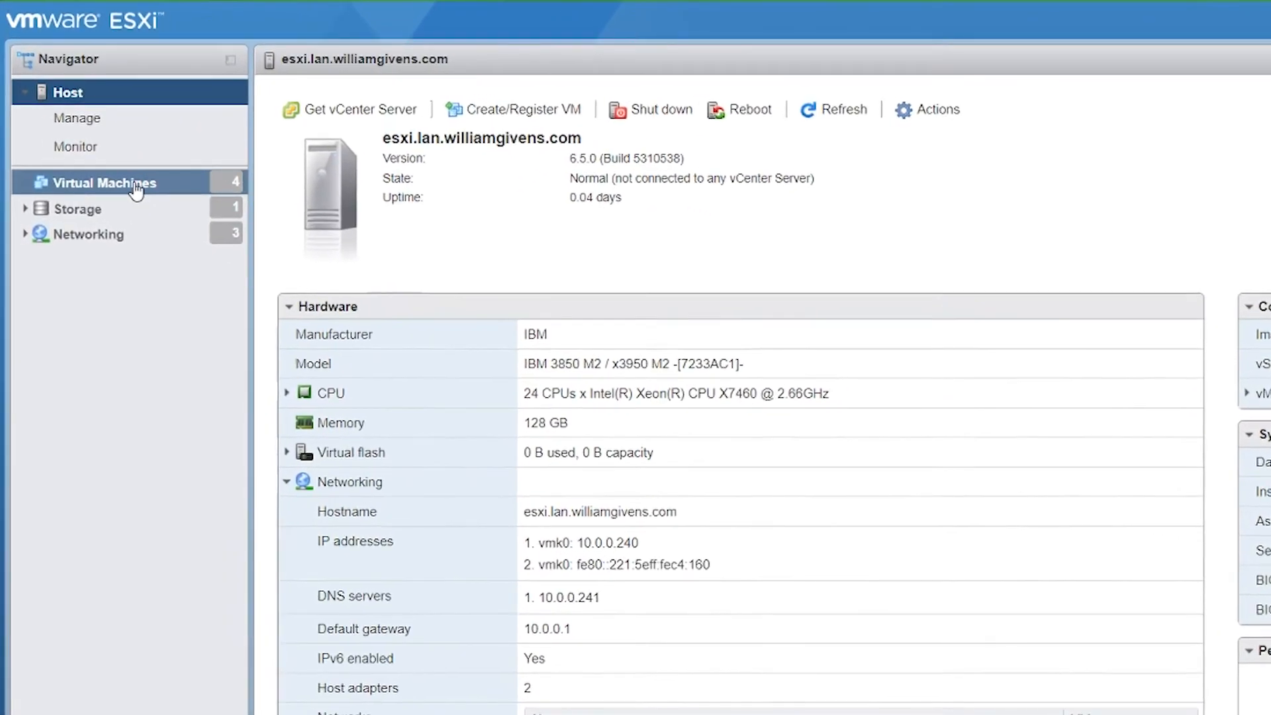
Step: Start a new VM named 'VM' with guest OS Windows Server 2012 (64-bit) and default storage
click(129, 140)
click(390, 117)
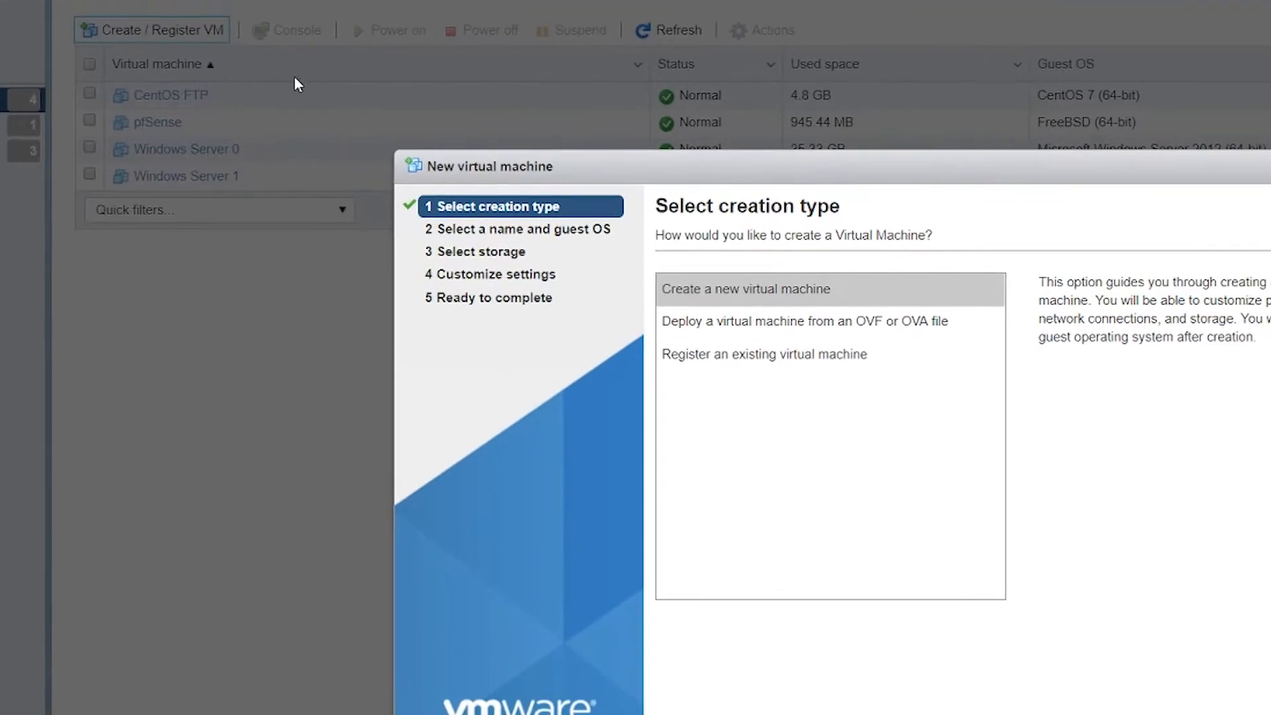
click(967, 684)
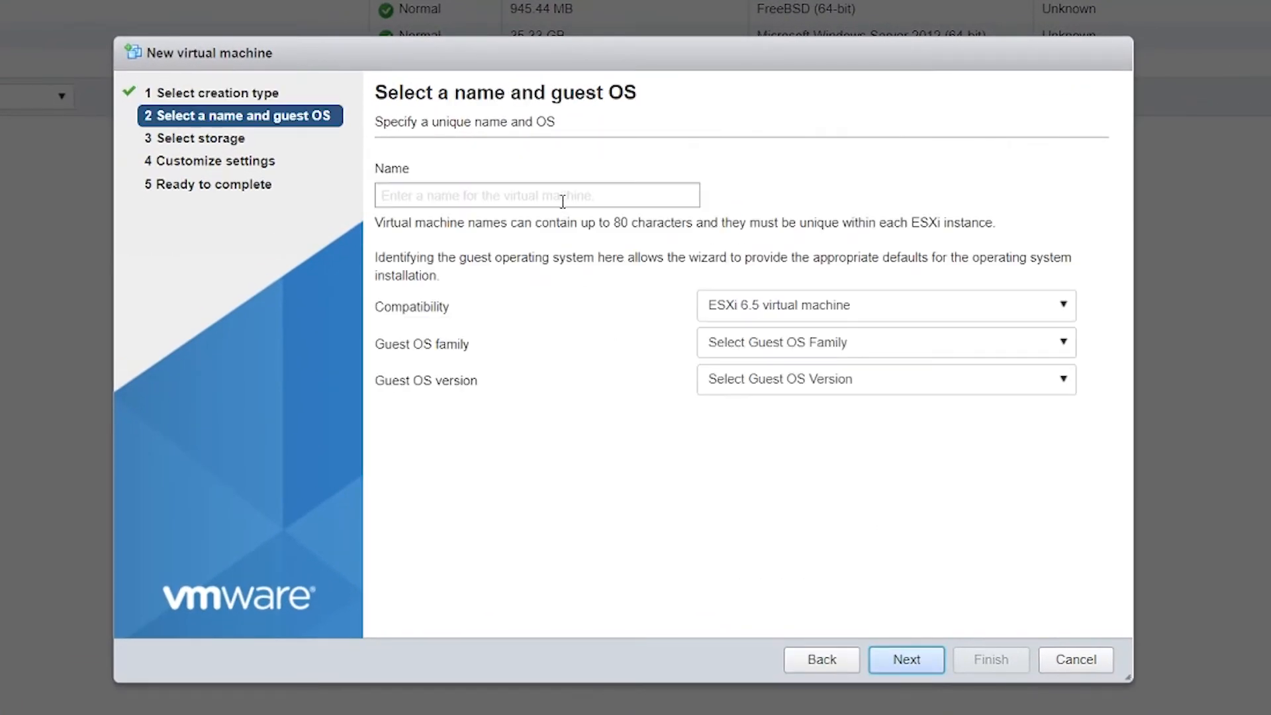
click(562, 201)
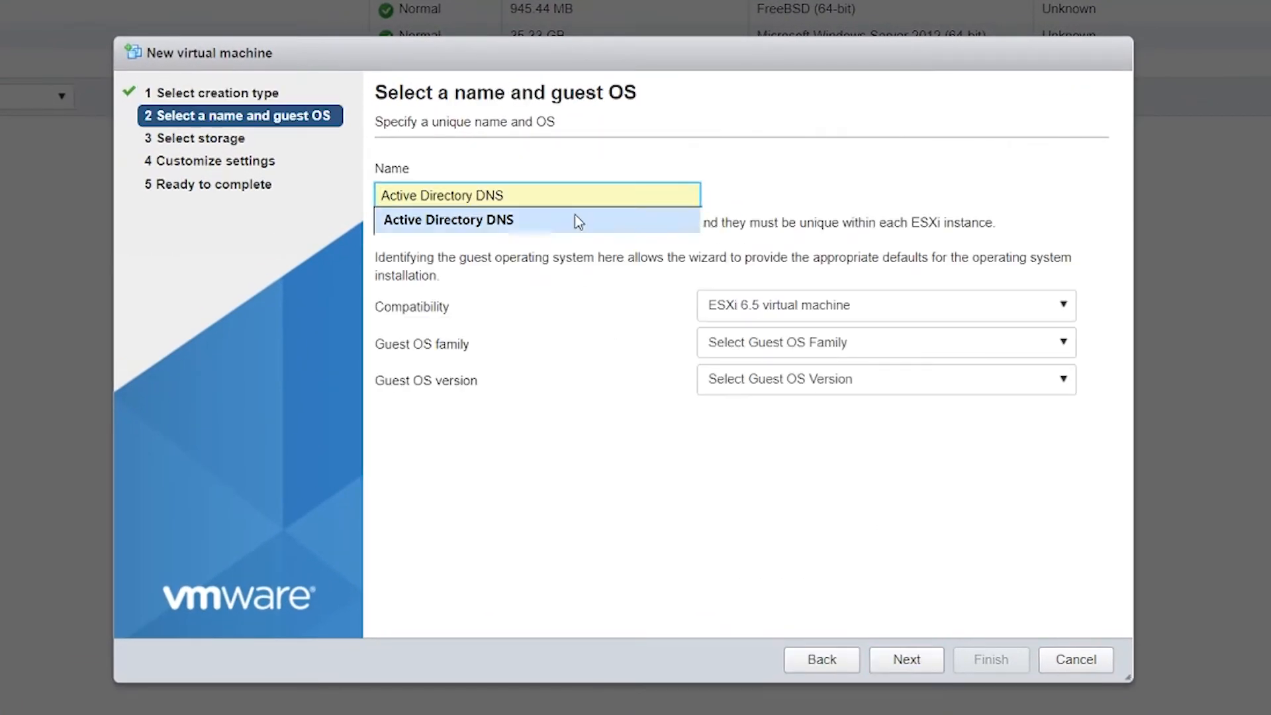
text(VM)
click(821, 347)
click(806, 476)
click(807, 378)
scroll(887, 523, down, 5)
click(894, 471)
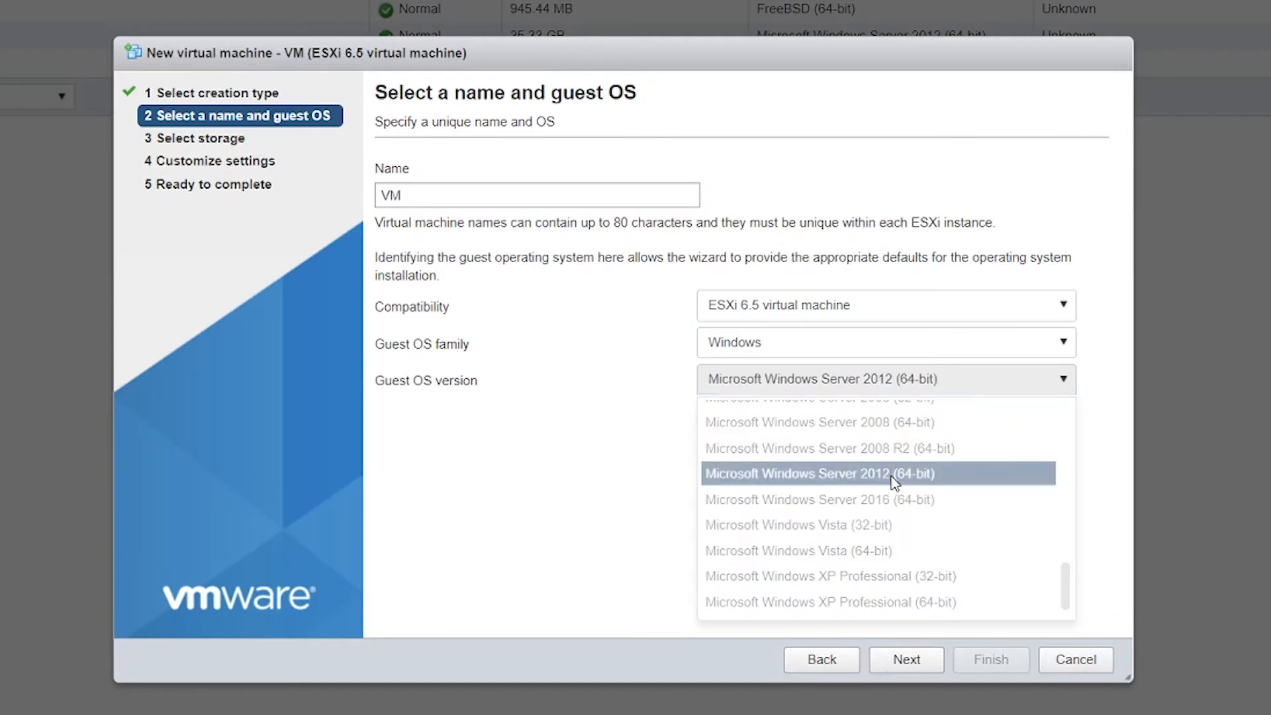
click(913, 660)
click(912, 660)
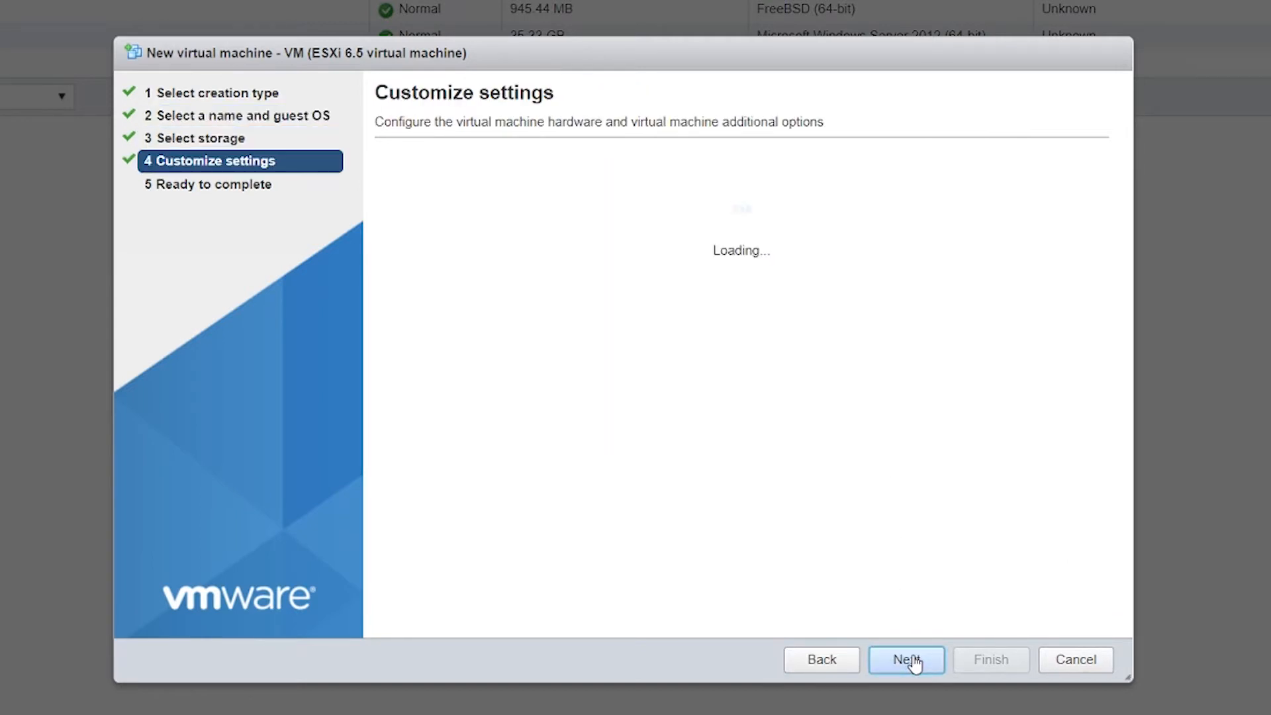
Step: Give the VM 10 CPUs, 32 GB memory and a network adapter on VM Network
click(664, 246)
scroll(652, 351, down, 2)
click(652, 388)
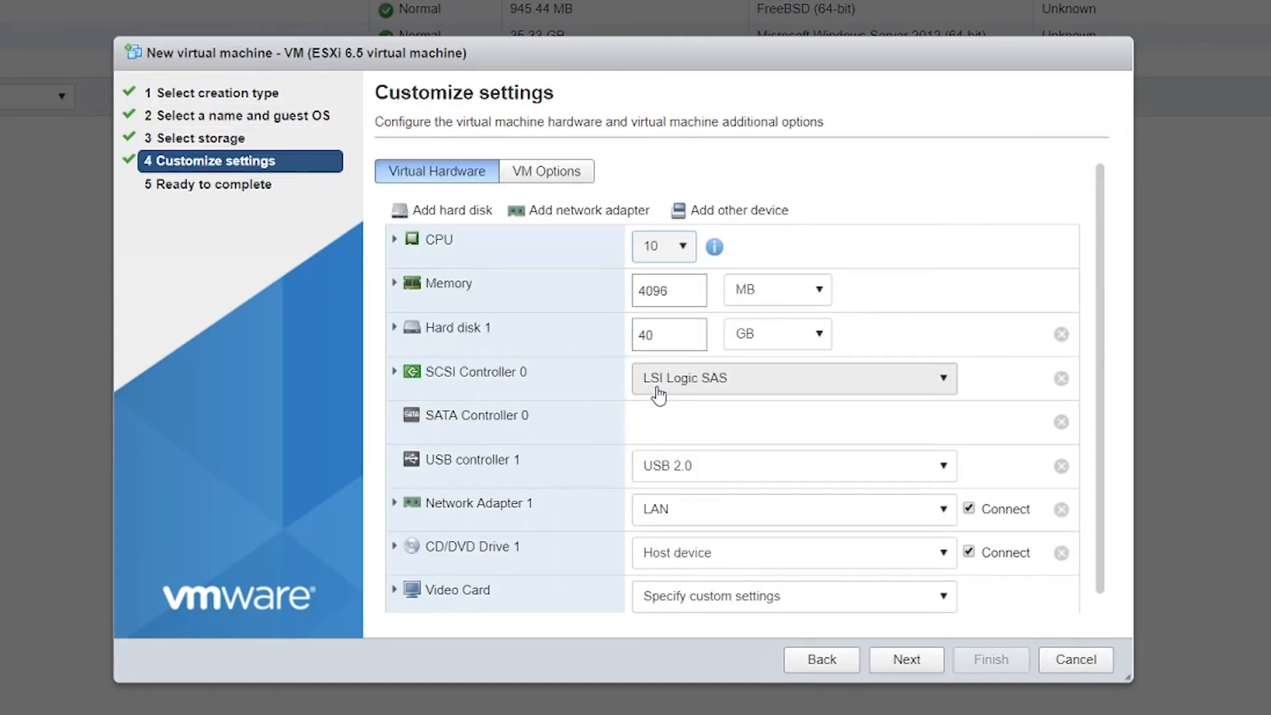
double_click(658, 294)
text(32)
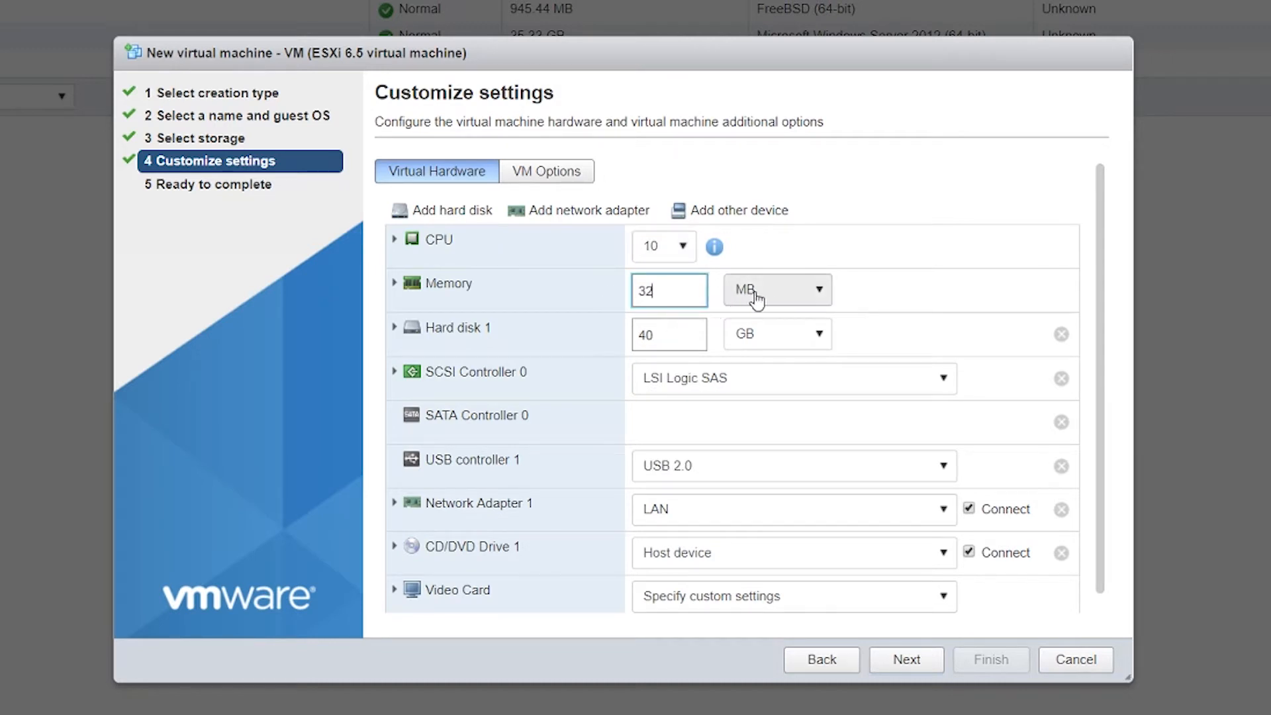
click(752, 292)
click(755, 348)
scroll(990, 365, down, 1)
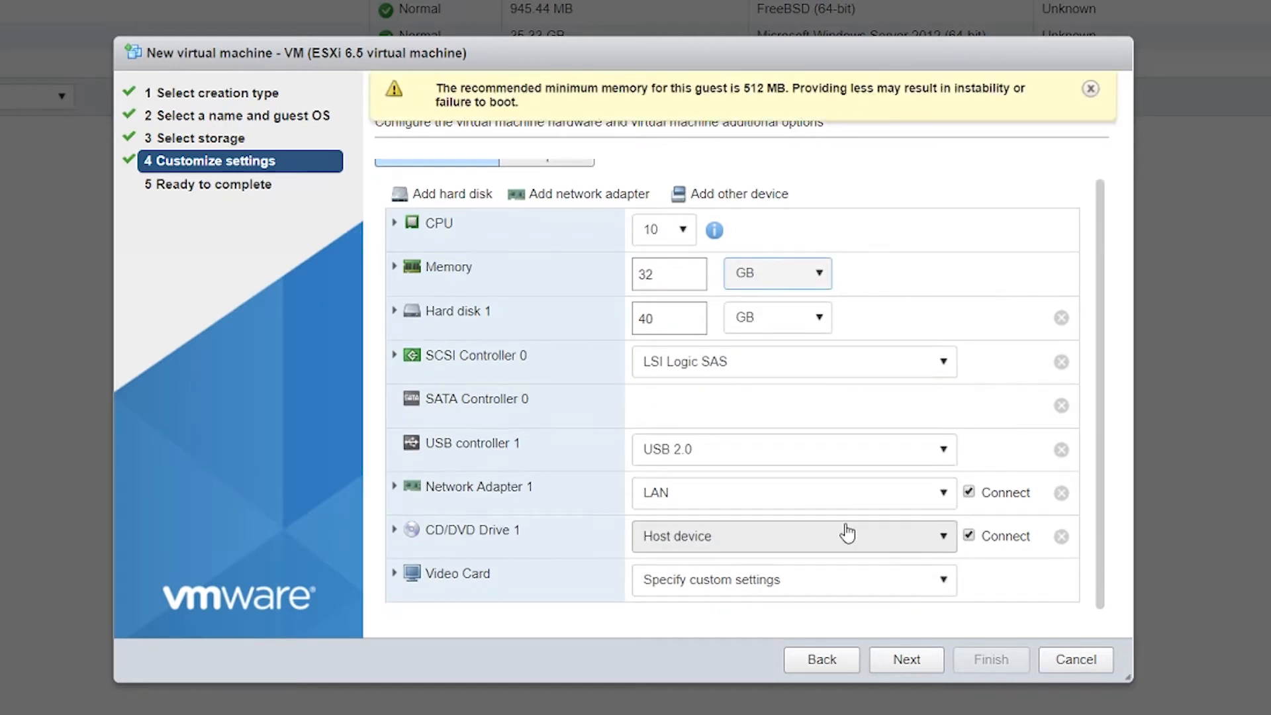
click(834, 502)
click(823, 550)
Step: Attach the Windows Server 2012 R2 ISO from datastore1's isos folder to the CD/DVD drive and finish creating the VM
click(896, 549)
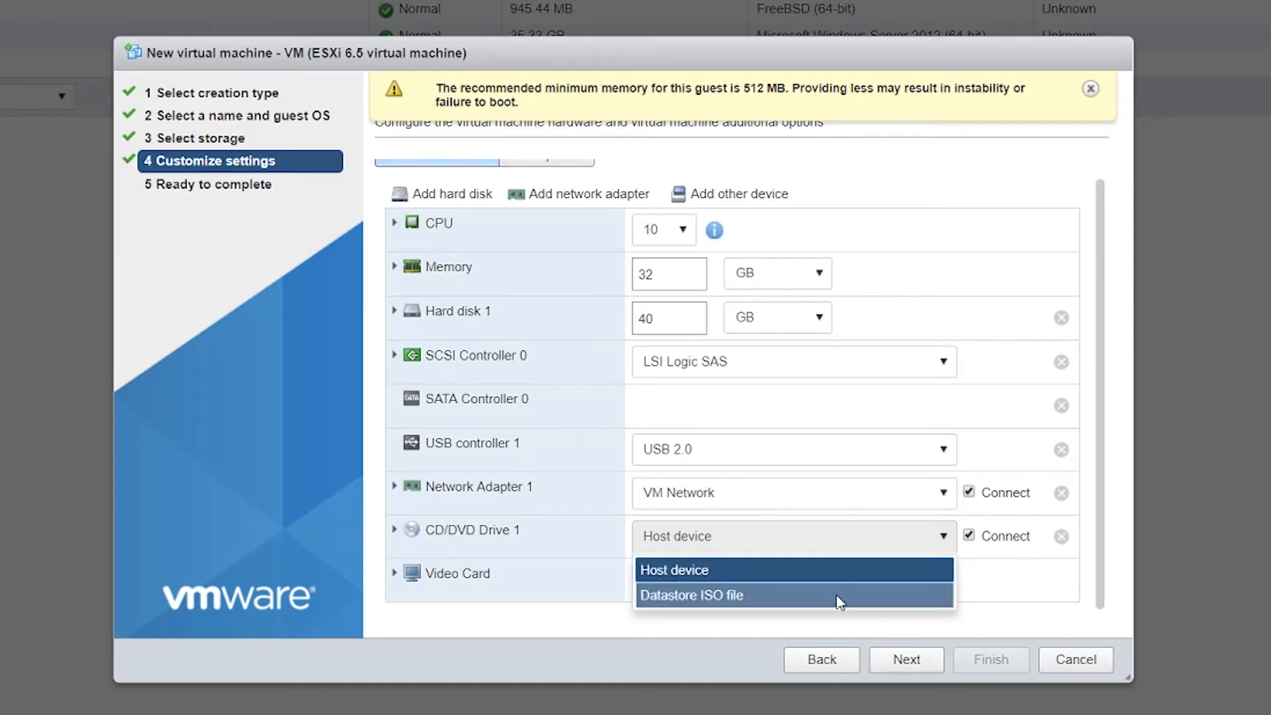
click(837, 599)
click(358, 227)
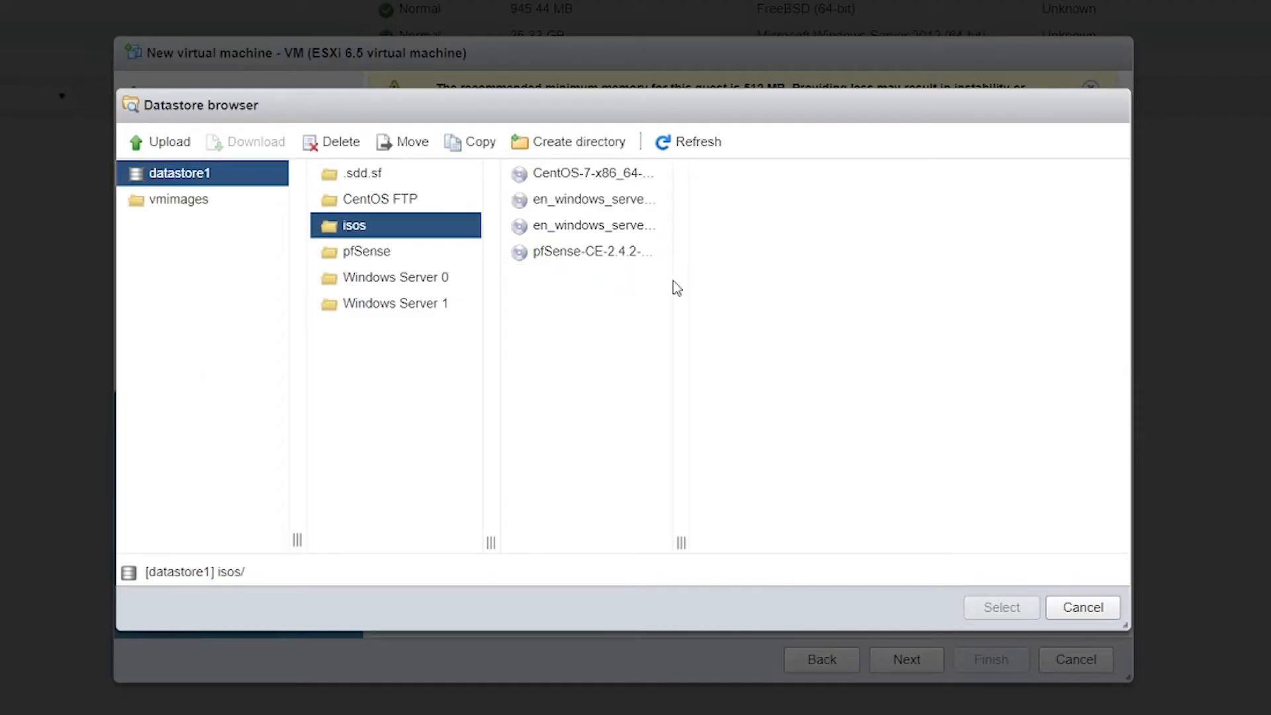
drag(681, 543, 880, 525)
click(729, 199)
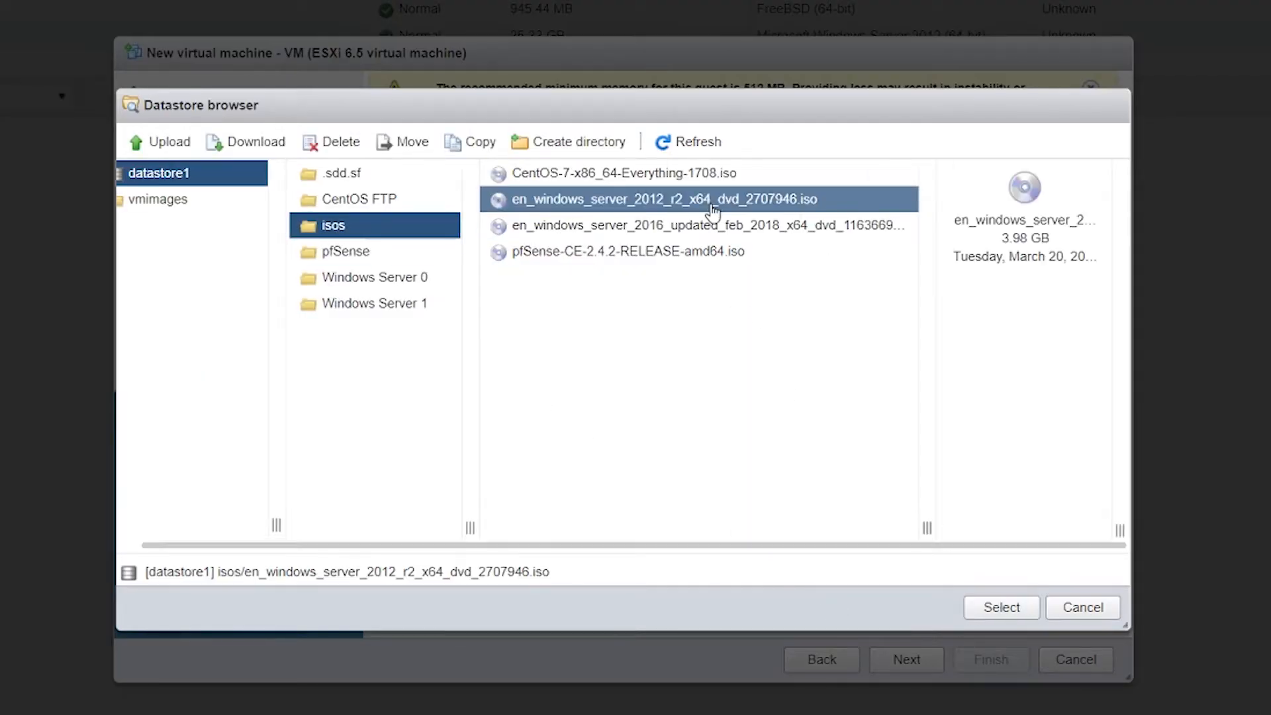
click(1001, 607)
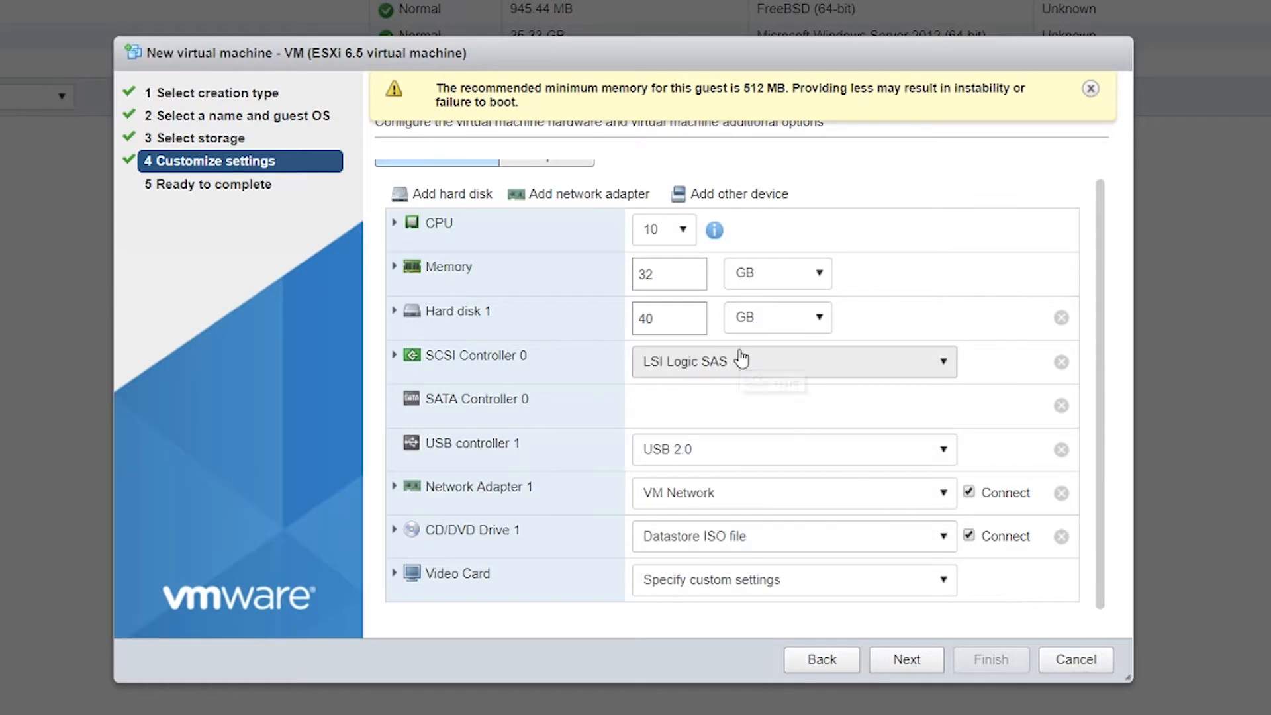
click(1090, 90)
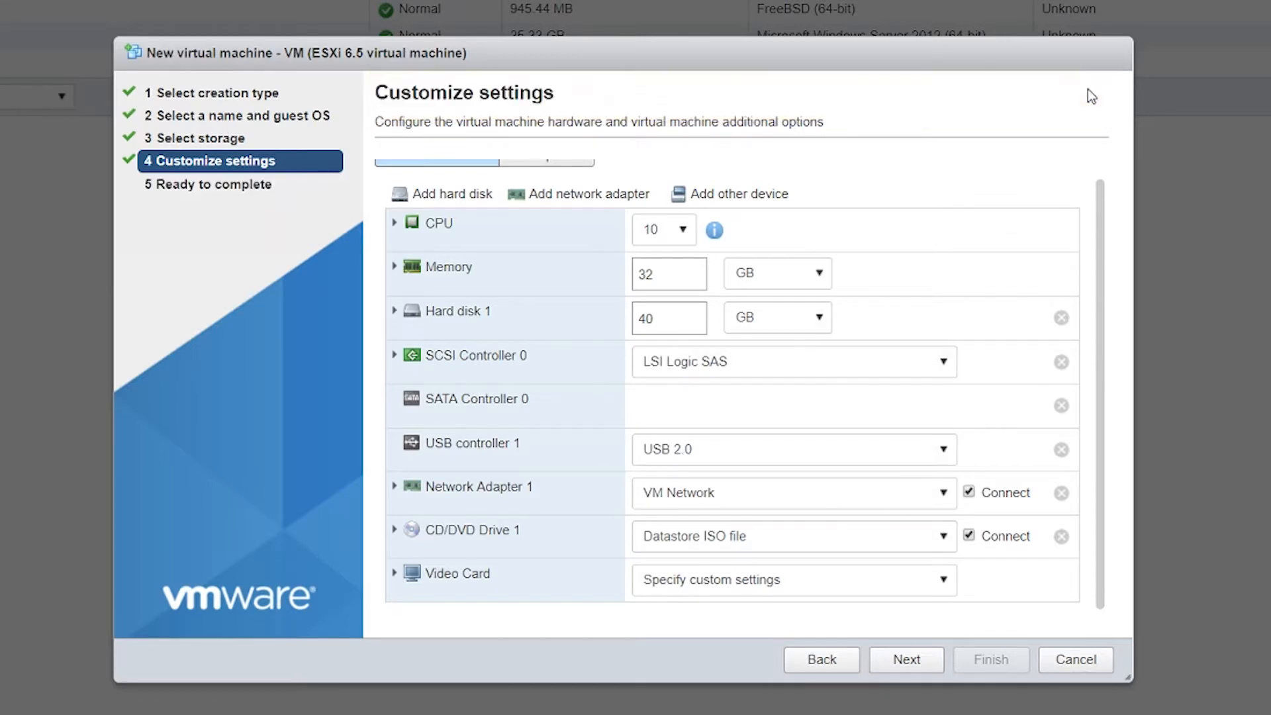
click(920, 660)
click(993, 660)
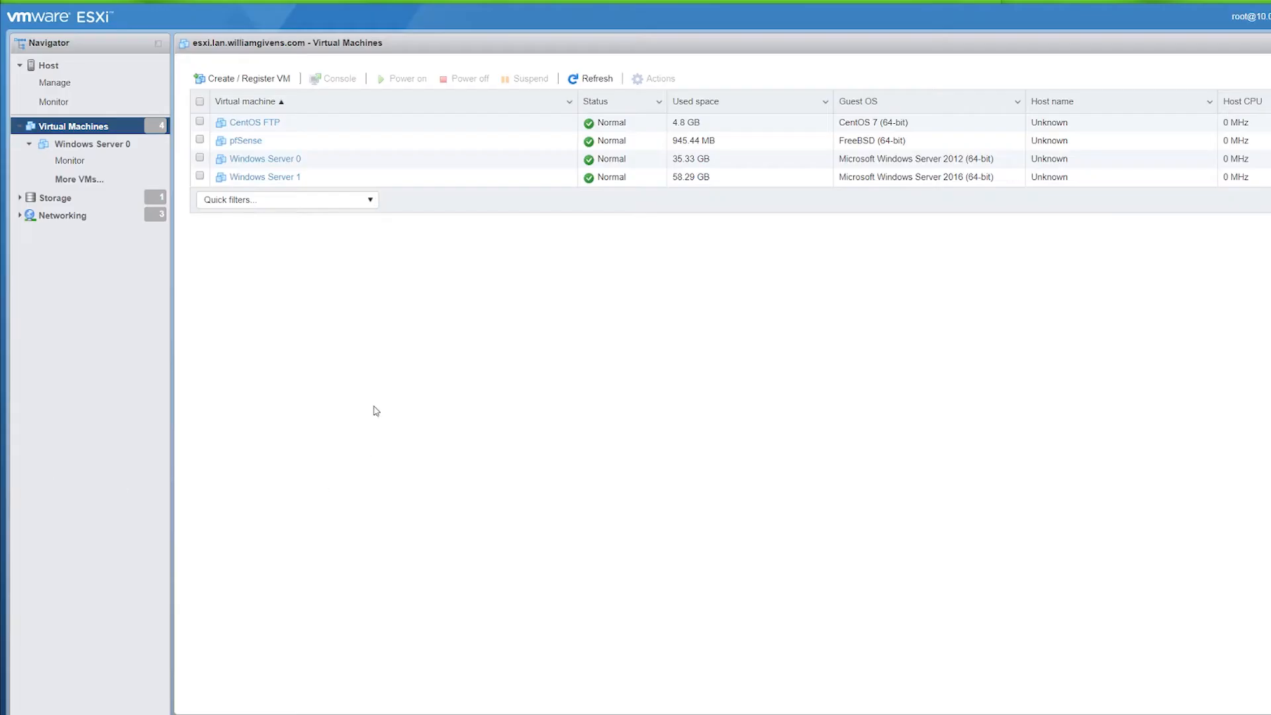
Step: Power on the Windows Server 0 VM and open its console
click(283, 160)
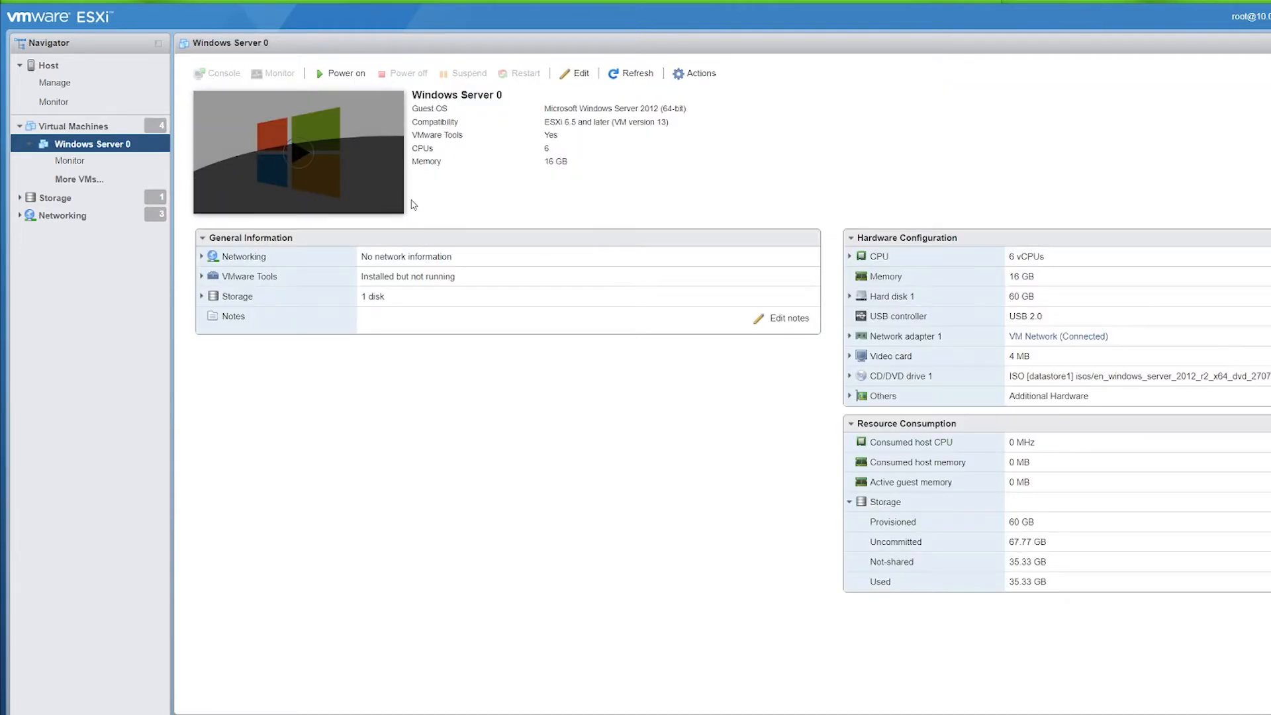
click(338, 74)
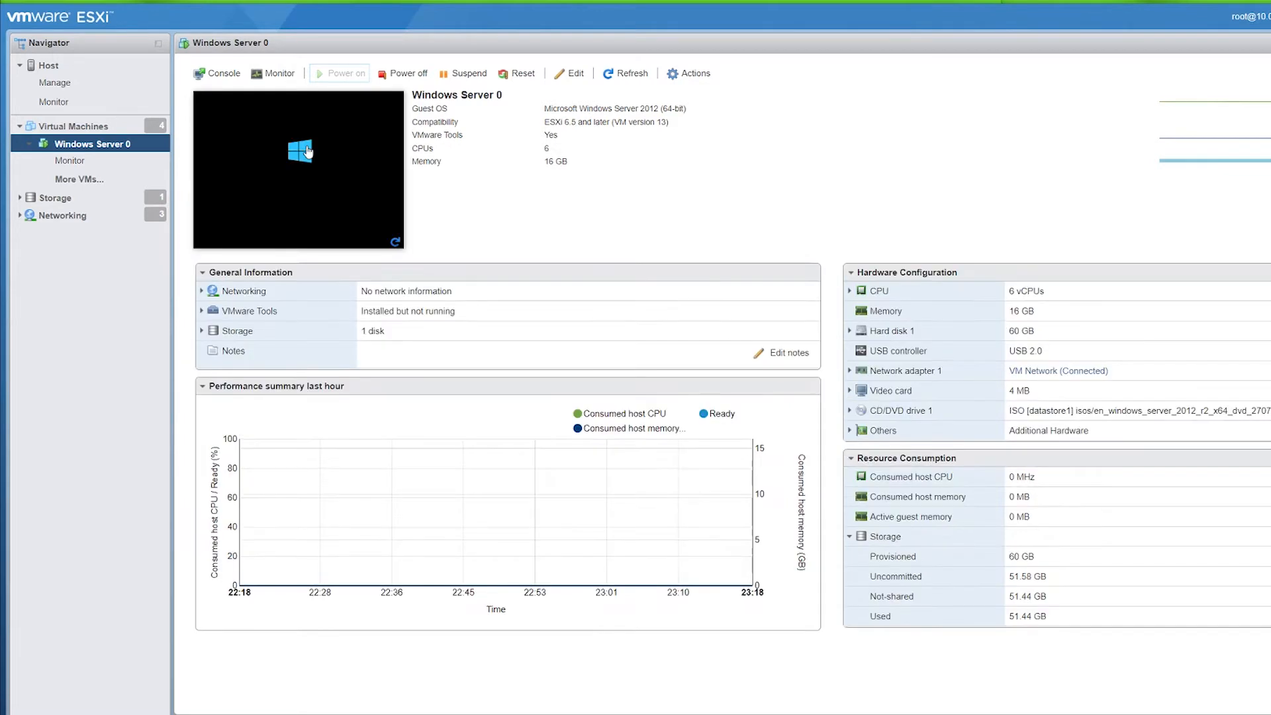
click(308, 161)
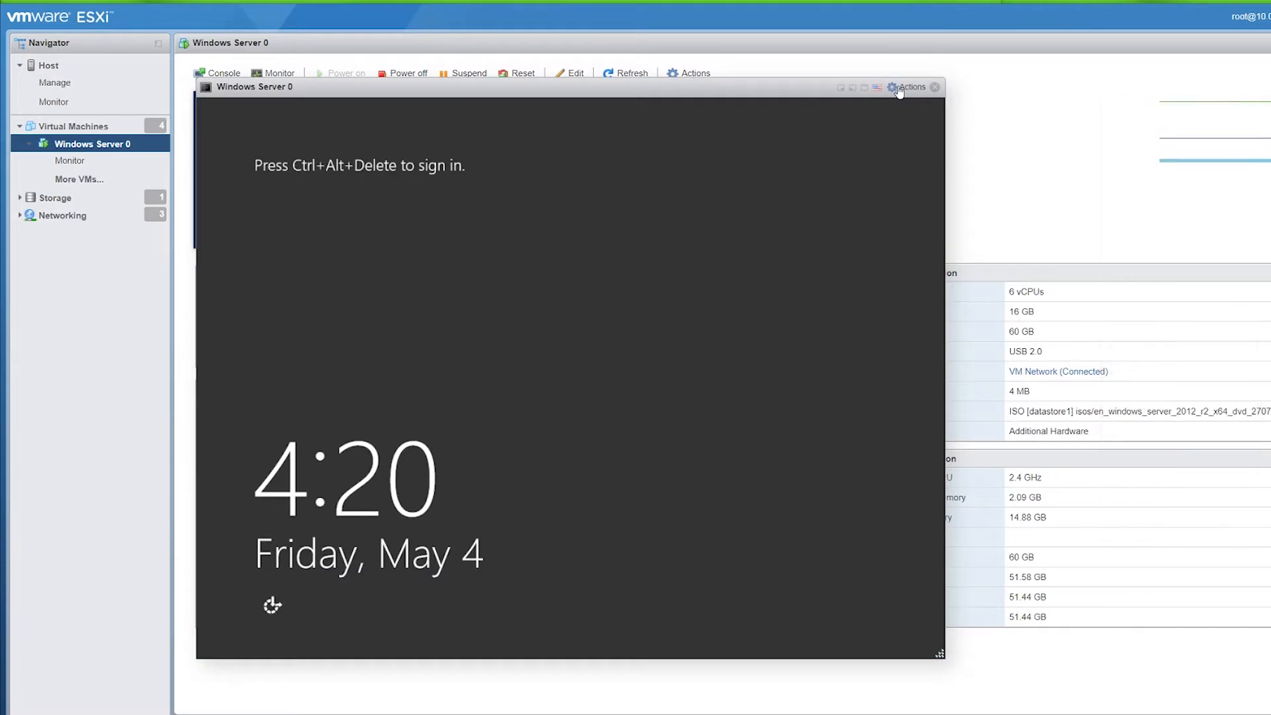
Step: Send Ctrl-Alt-Delete to the guest and sign in with the administrator password
click(912, 86)
mouse_move(966, 237)
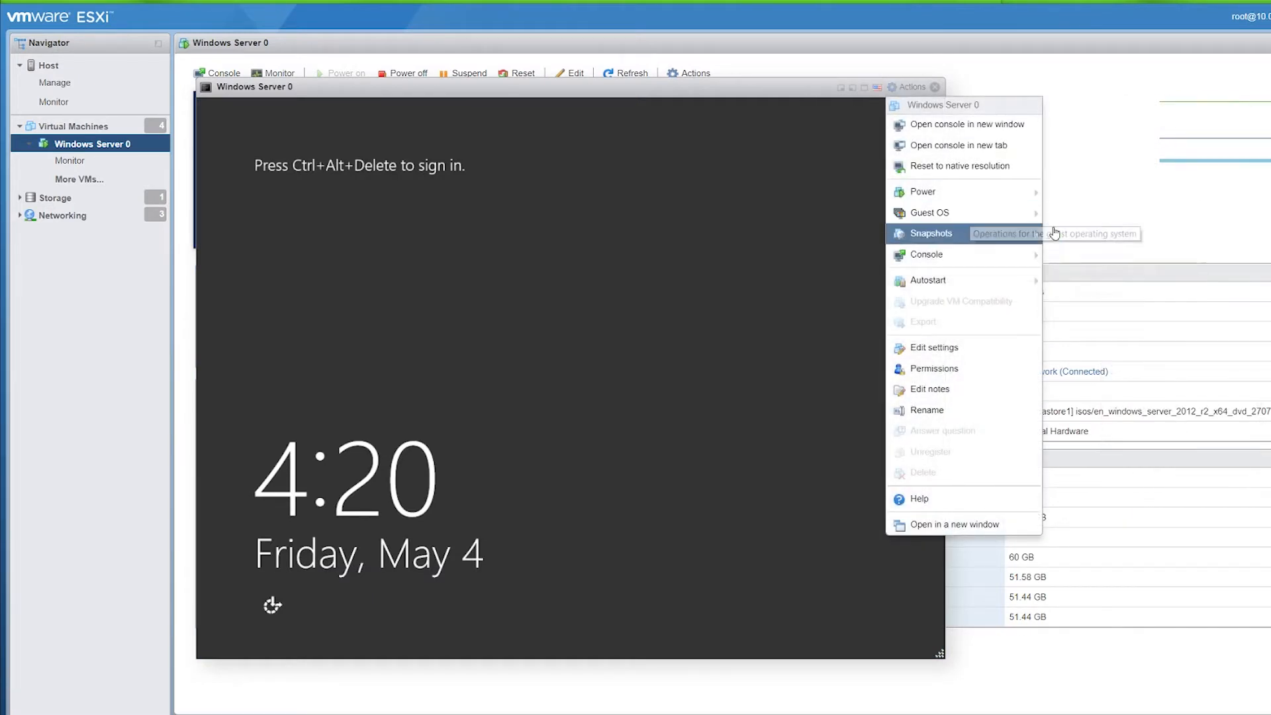
mouse_move(1005, 219)
mouse_move(1157, 264)
click(1227, 261)
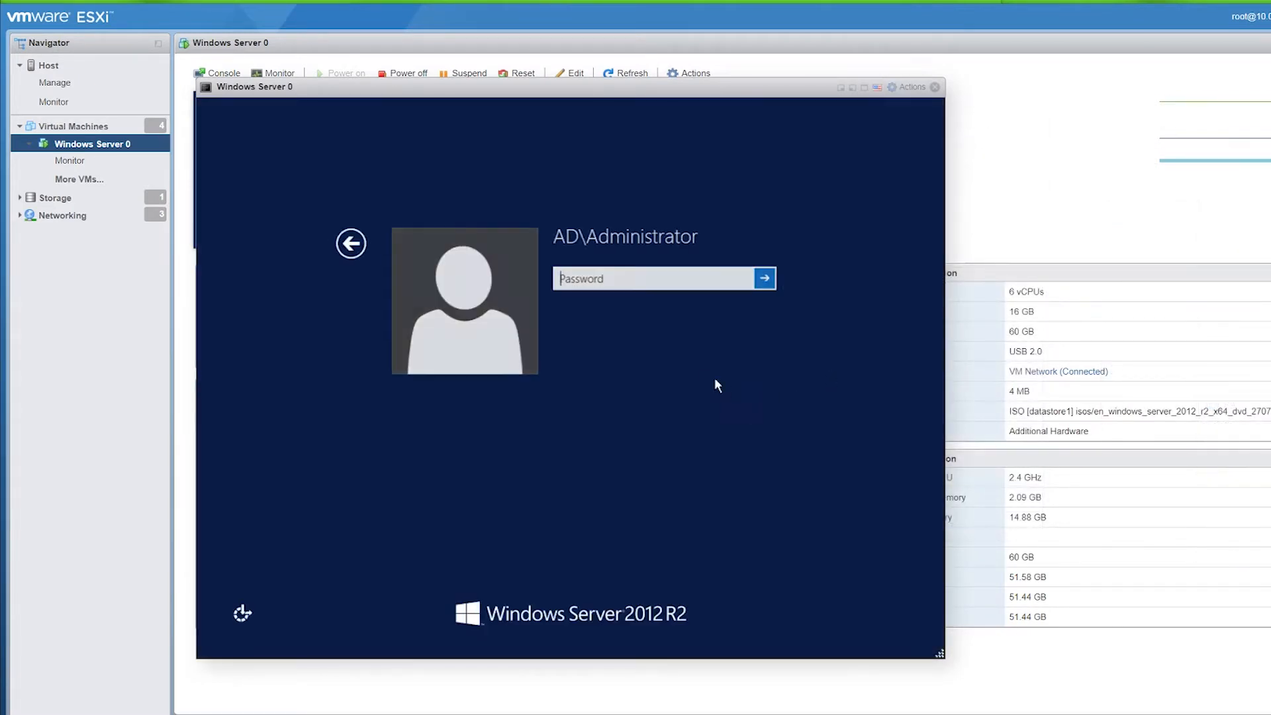
text(P@)
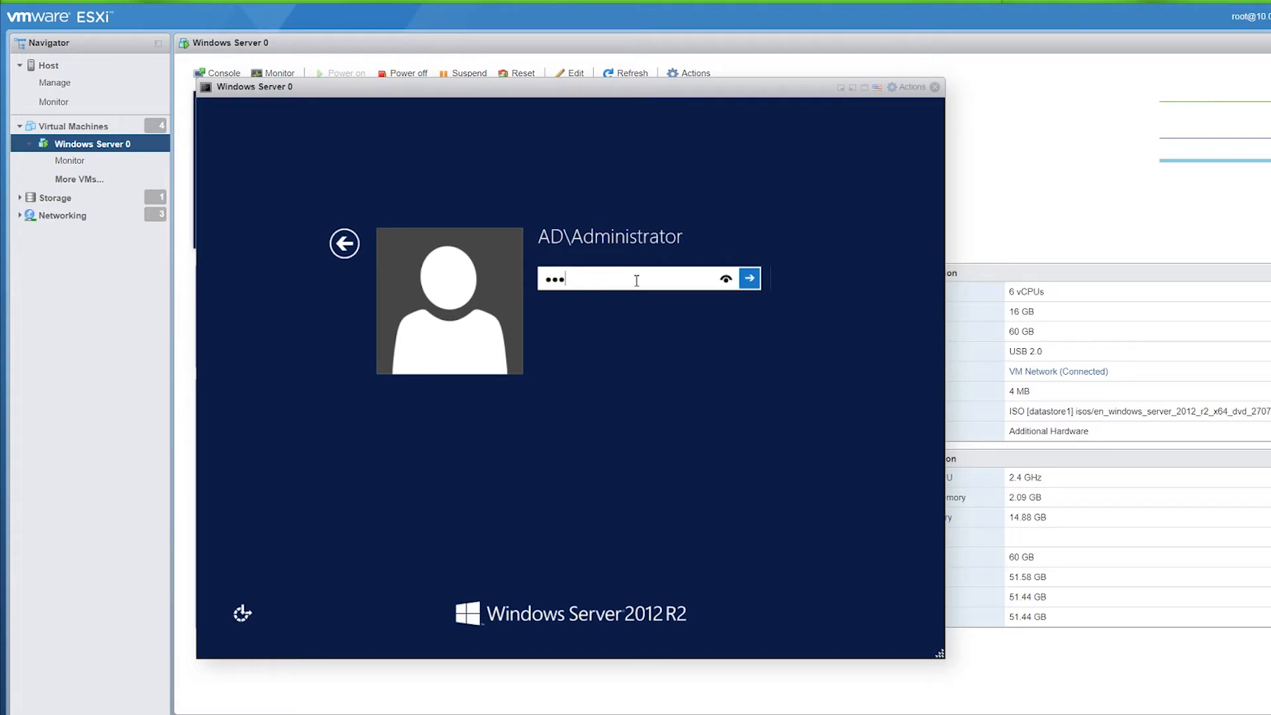
key(Return)
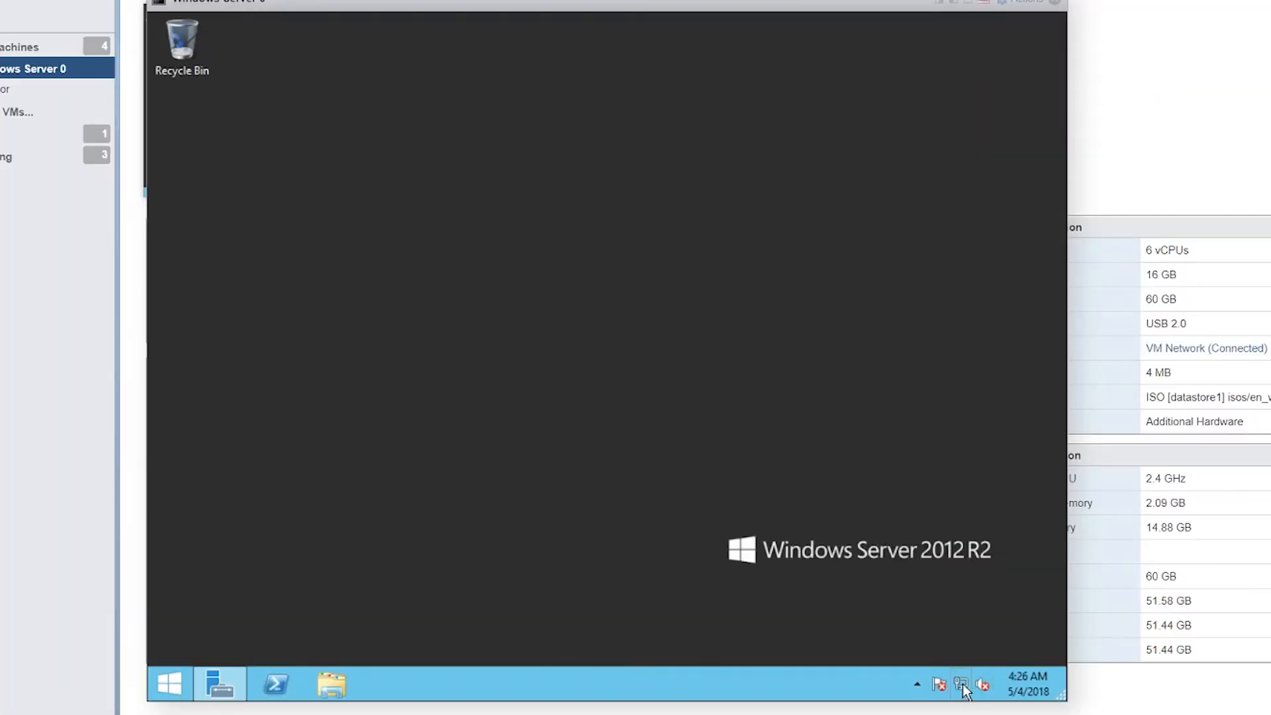
right_click(963, 689)
click(958, 670)
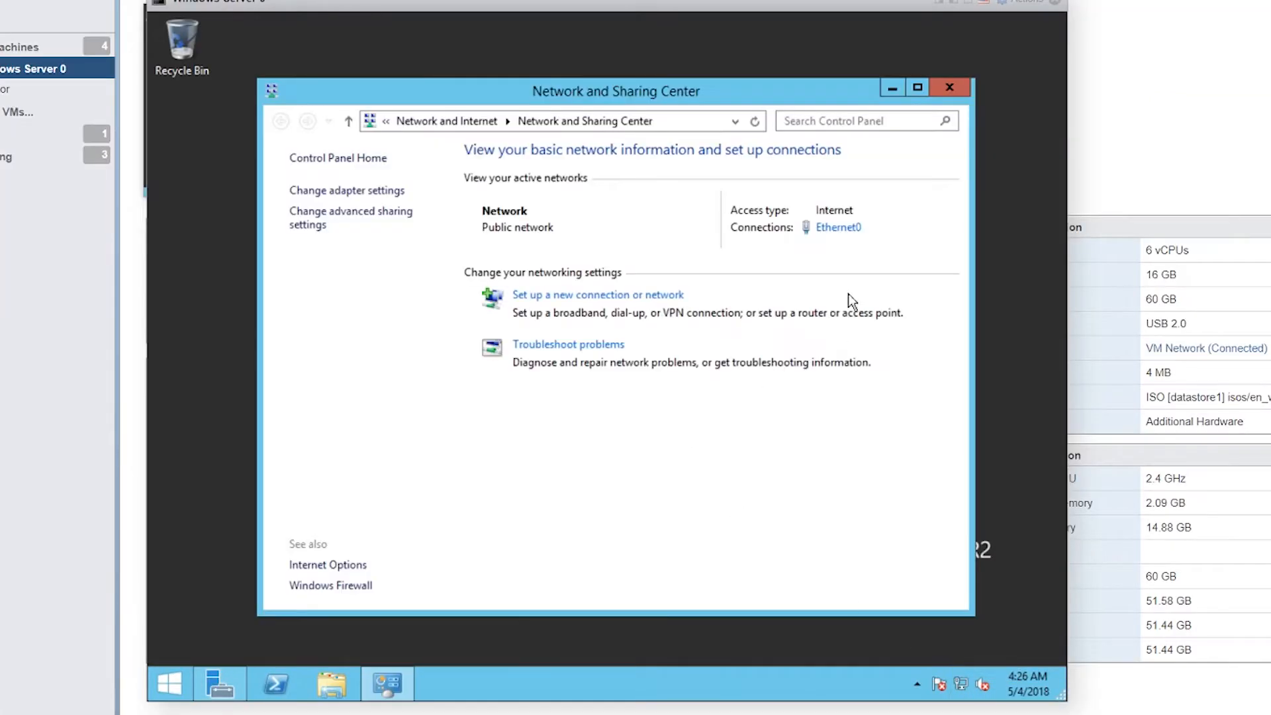
click(838, 227)
click(510, 492)
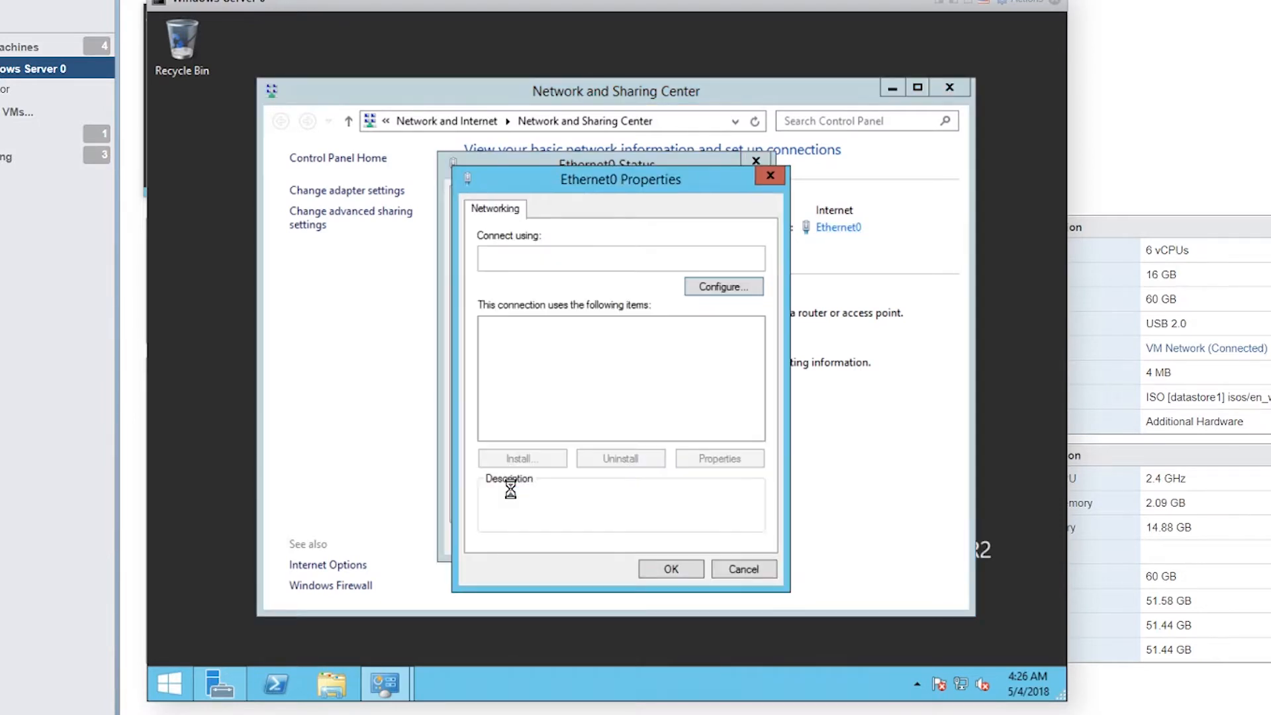
click(607, 435)
click(710, 462)
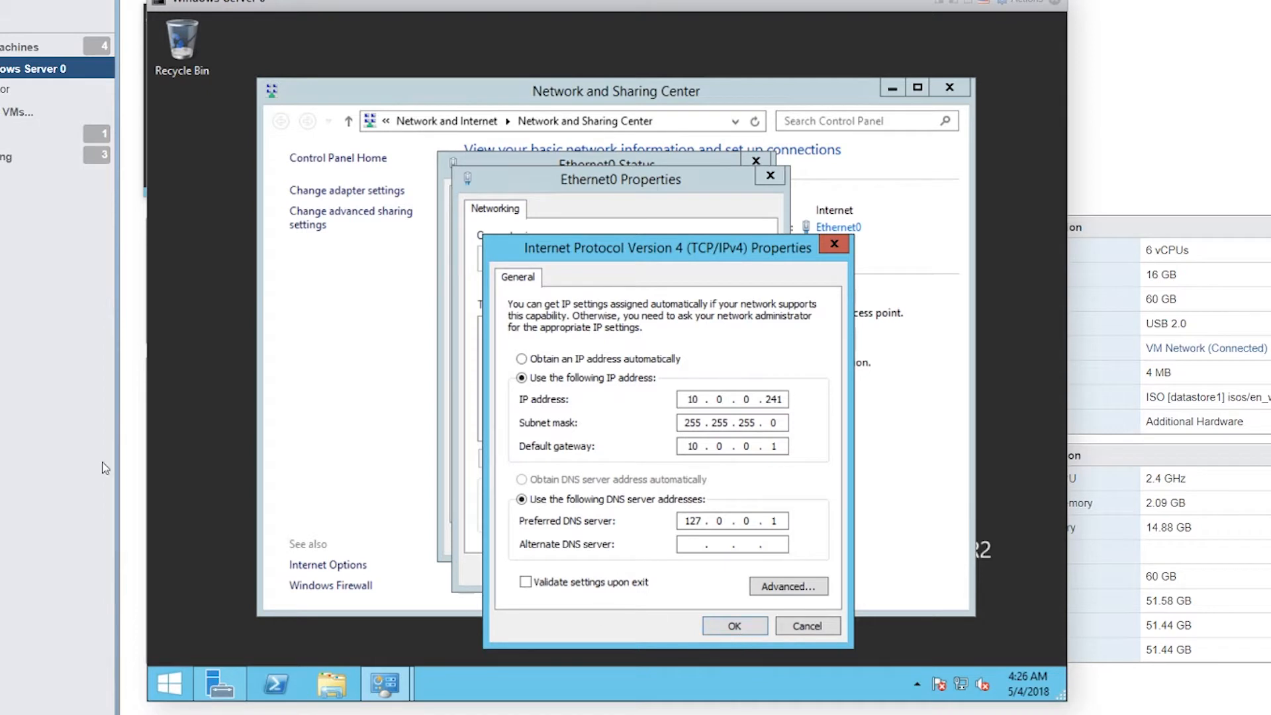
click(732, 626)
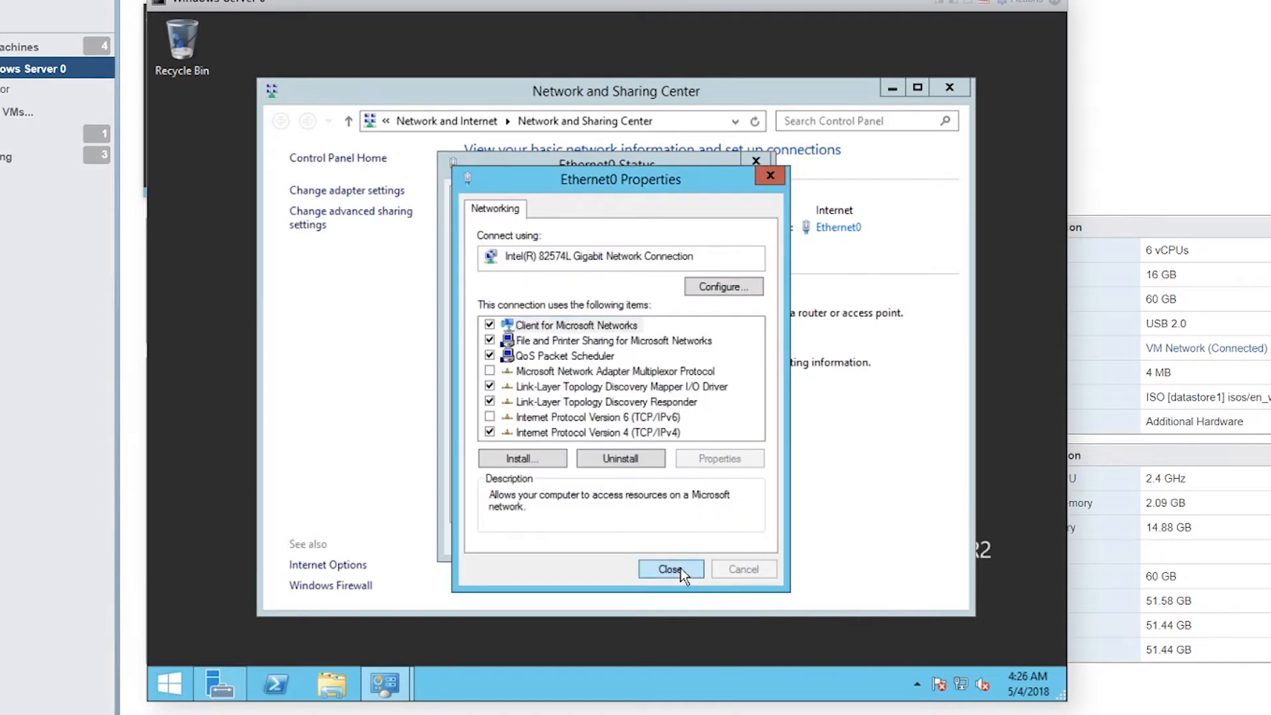
click(679, 645)
click(726, 539)
click(949, 88)
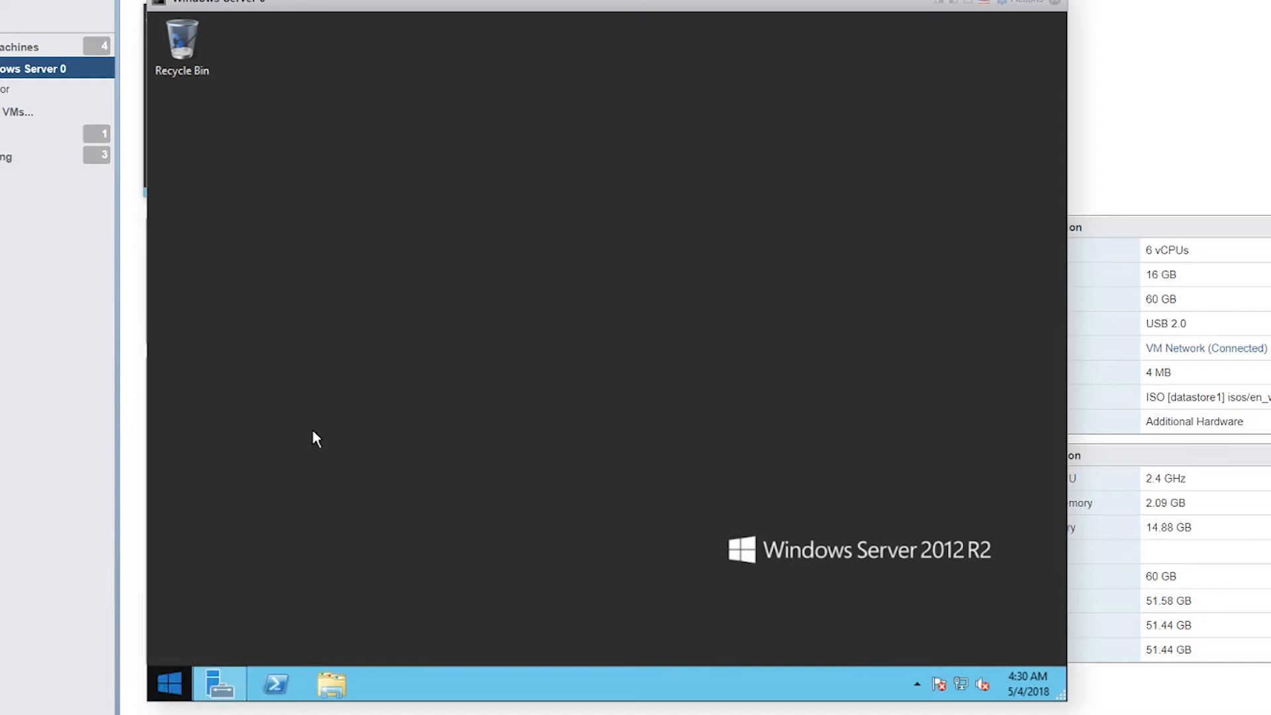
Step: Open Server Manager and step through Add Roles and Features to confirm Active Directory Domain Services is installed
click(236, 681)
click(841, 77)
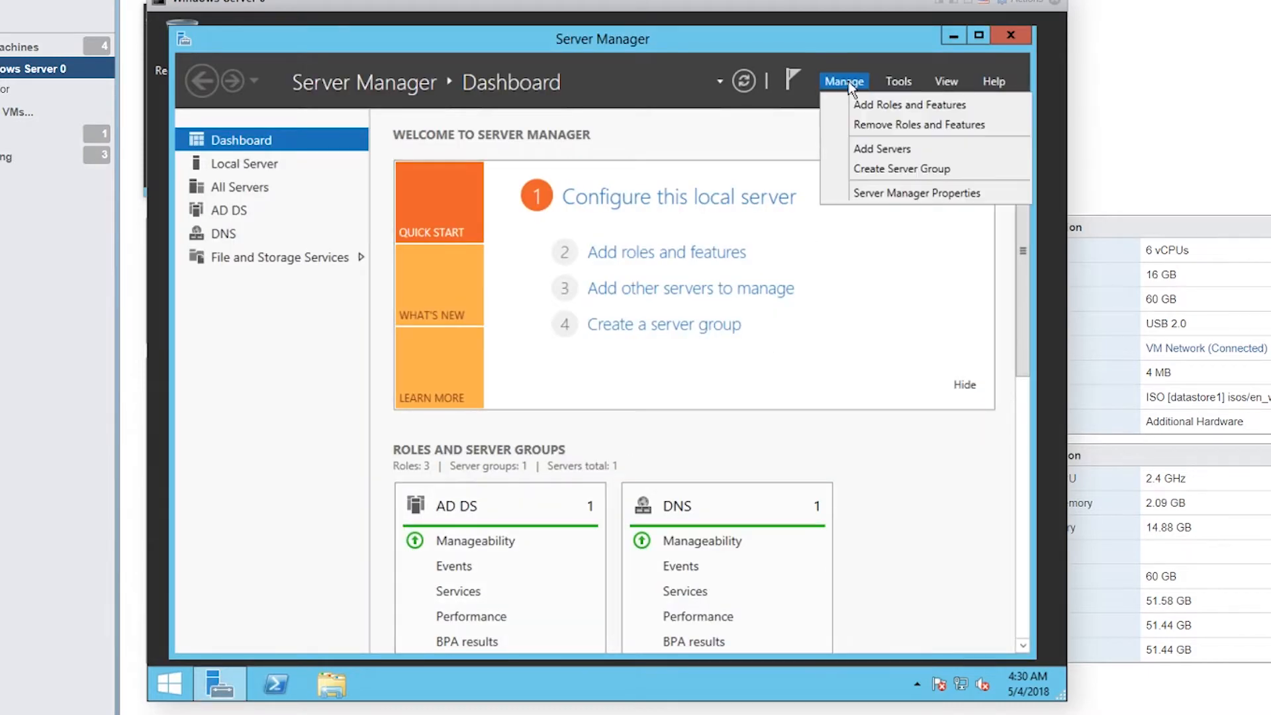
click(880, 104)
drag(721, 49, 793, 106)
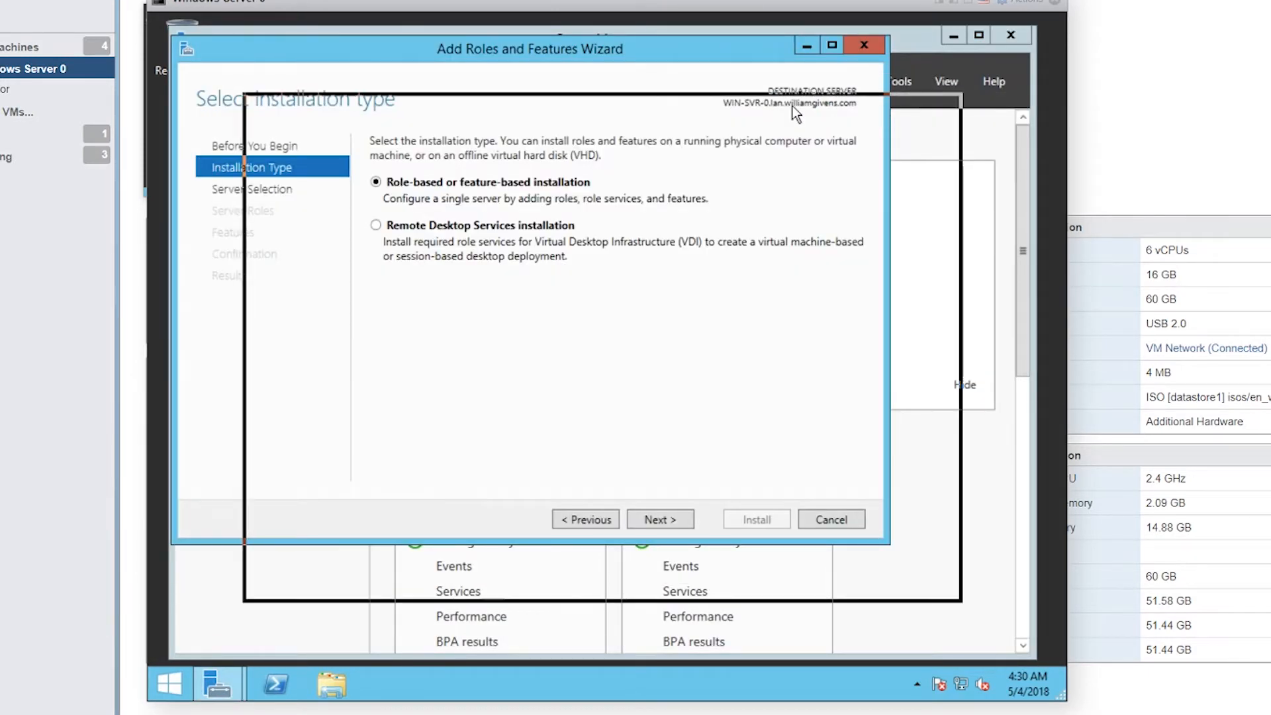
click(730, 580)
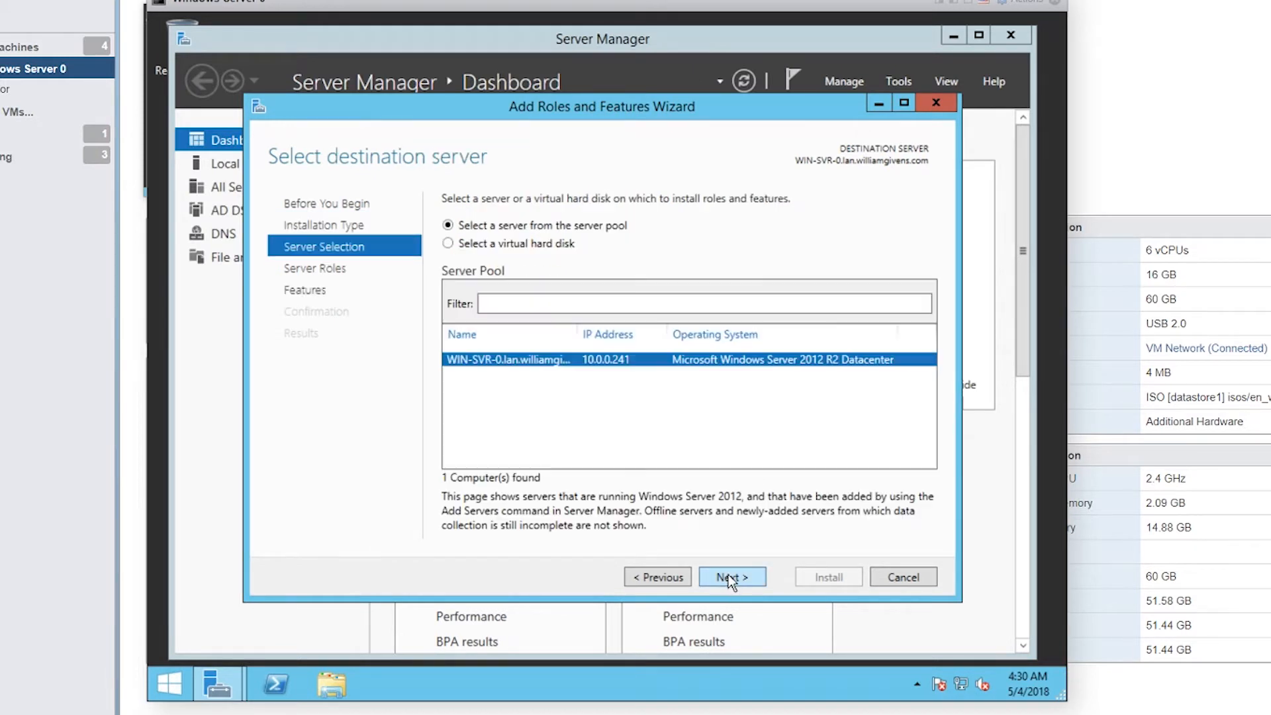
click(730, 580)
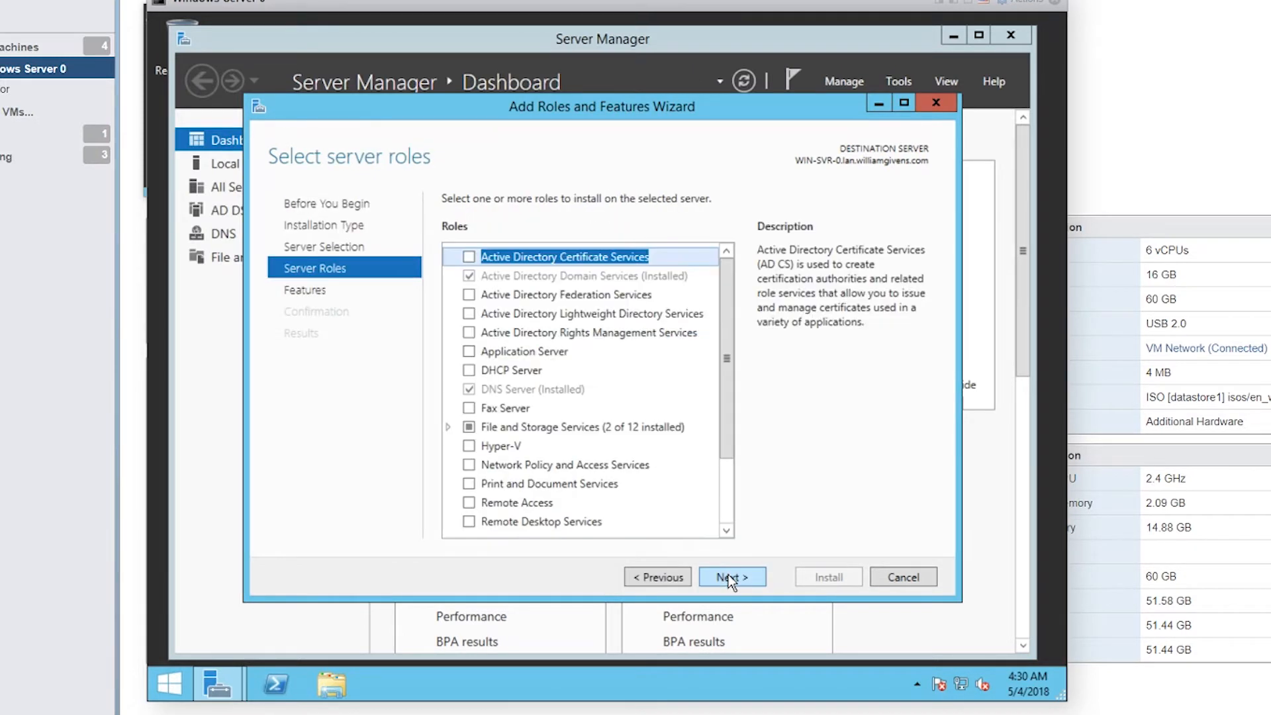
click(533, 273)
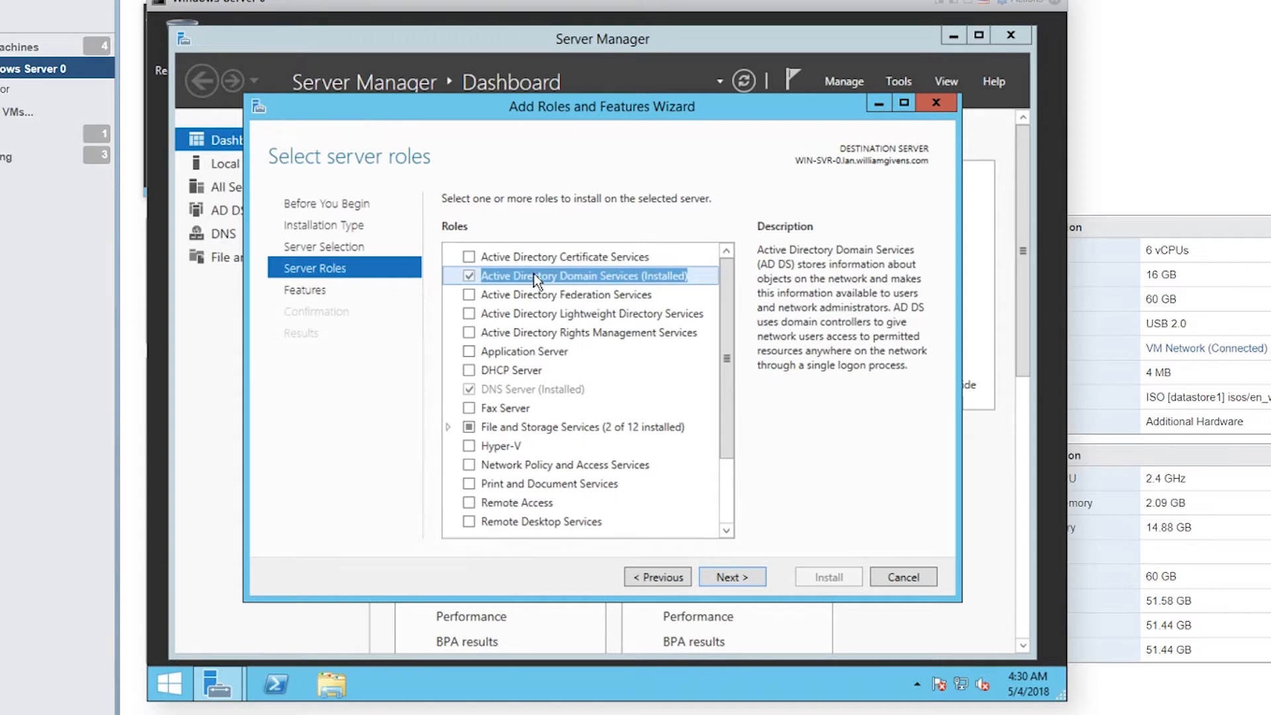
click(732, 578)
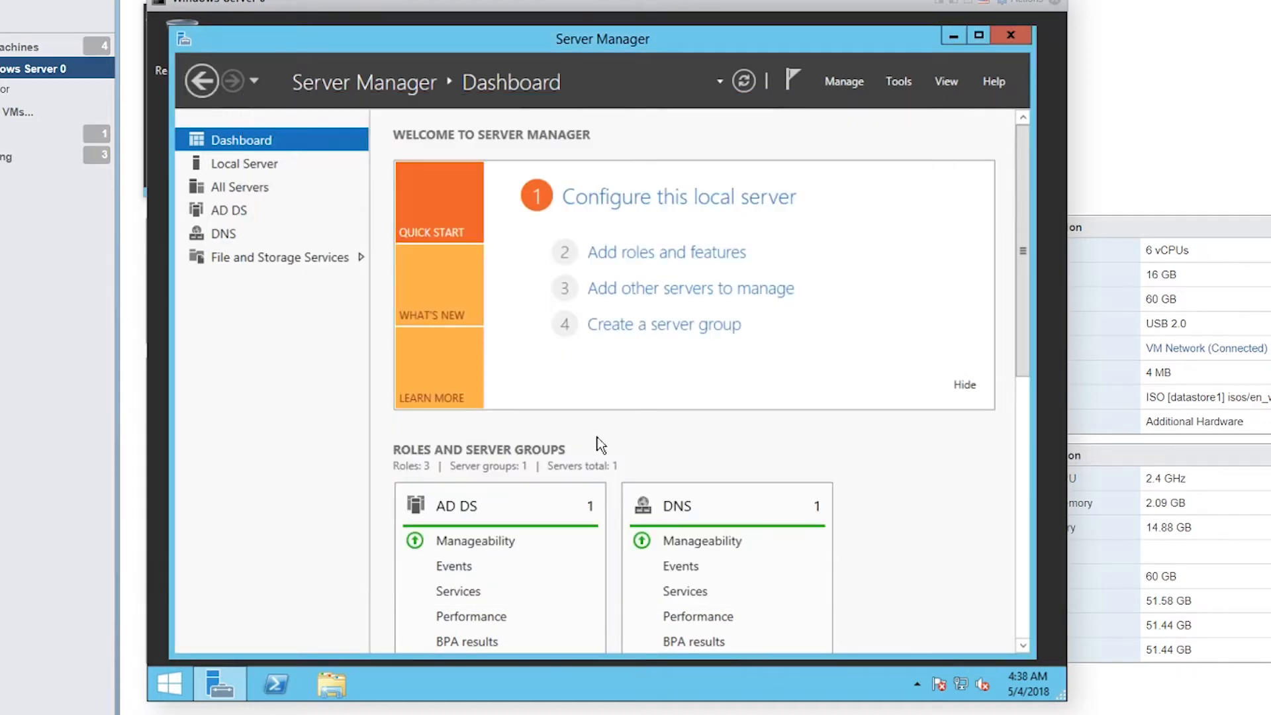
Step: Open Active Directory Domains and Trusts from Tools and select DNS in the left pane
click(901, 81)
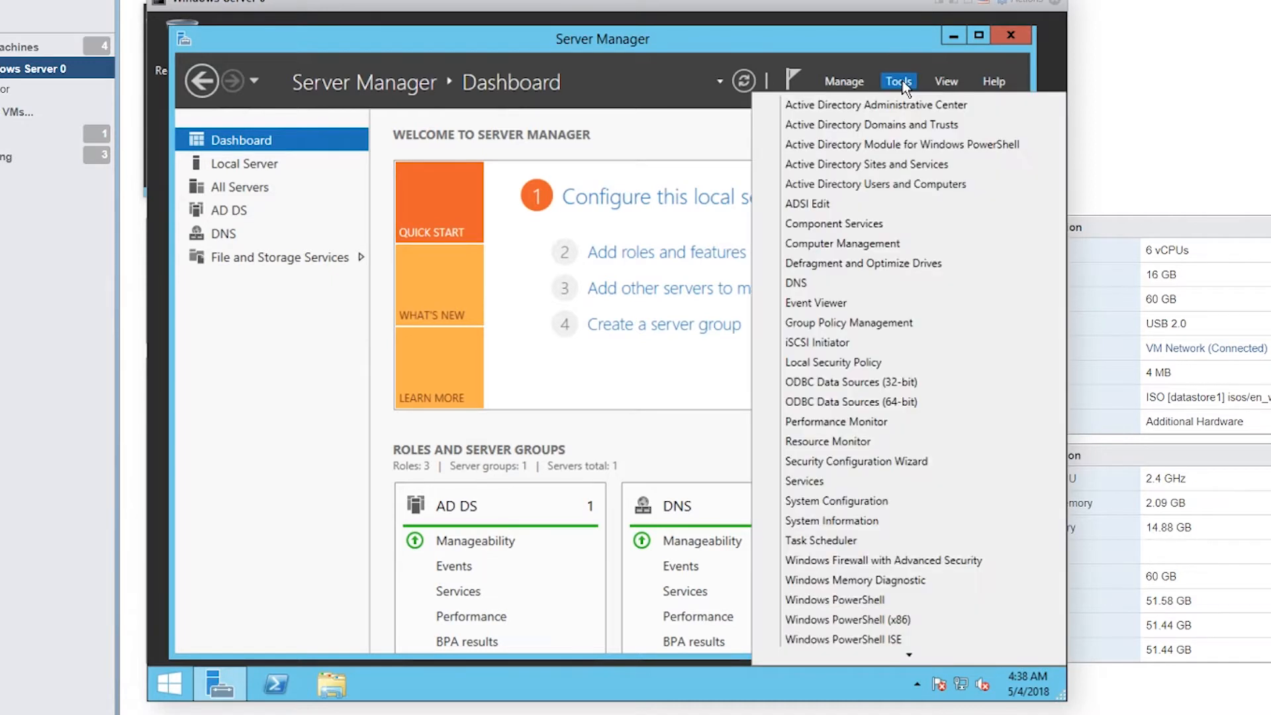
click(904, 130)
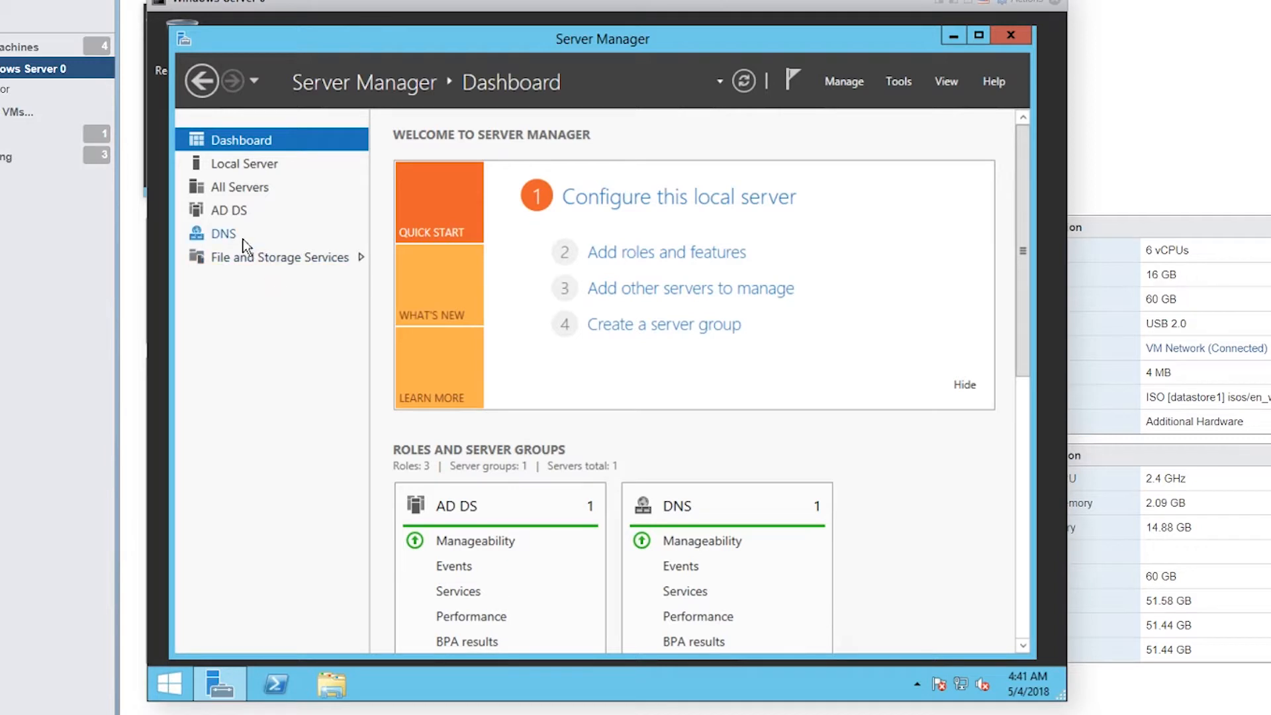
click(225, 234)
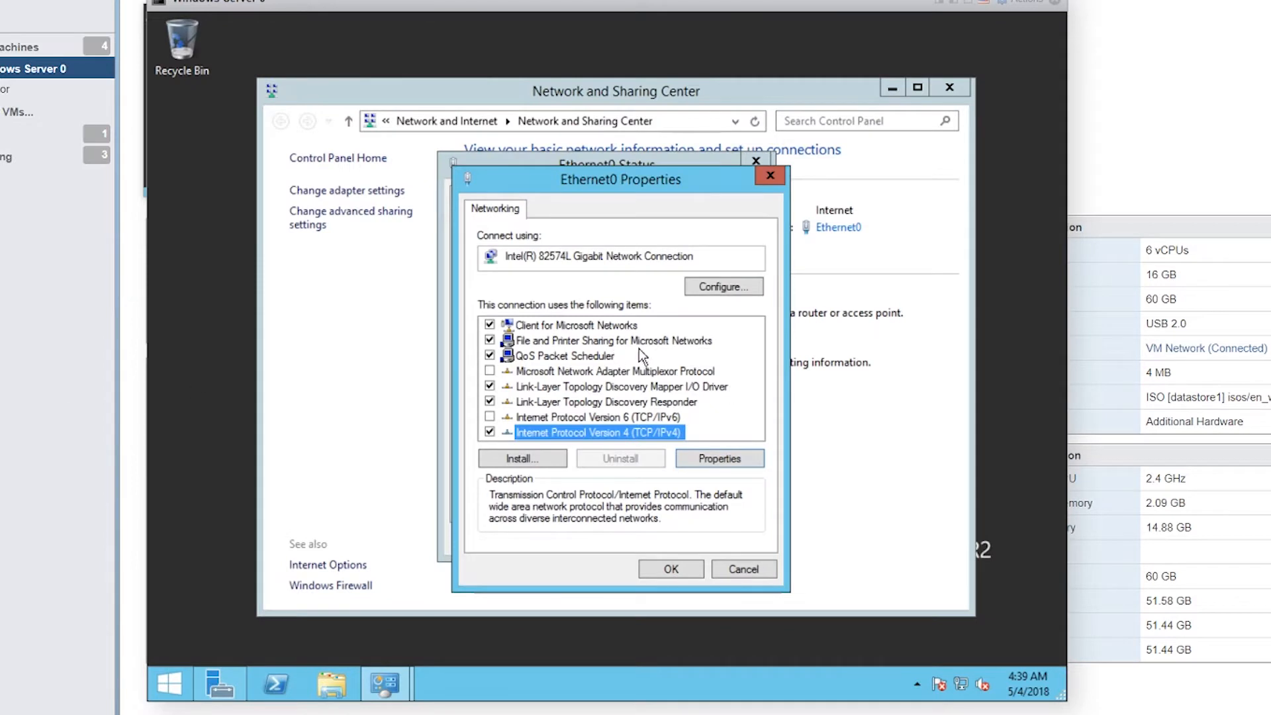
Step: Review the Ethernet0 IPv4 settings: static IP 10.0.0.241 with DNS server 127.0.0.1
click(732, 461)
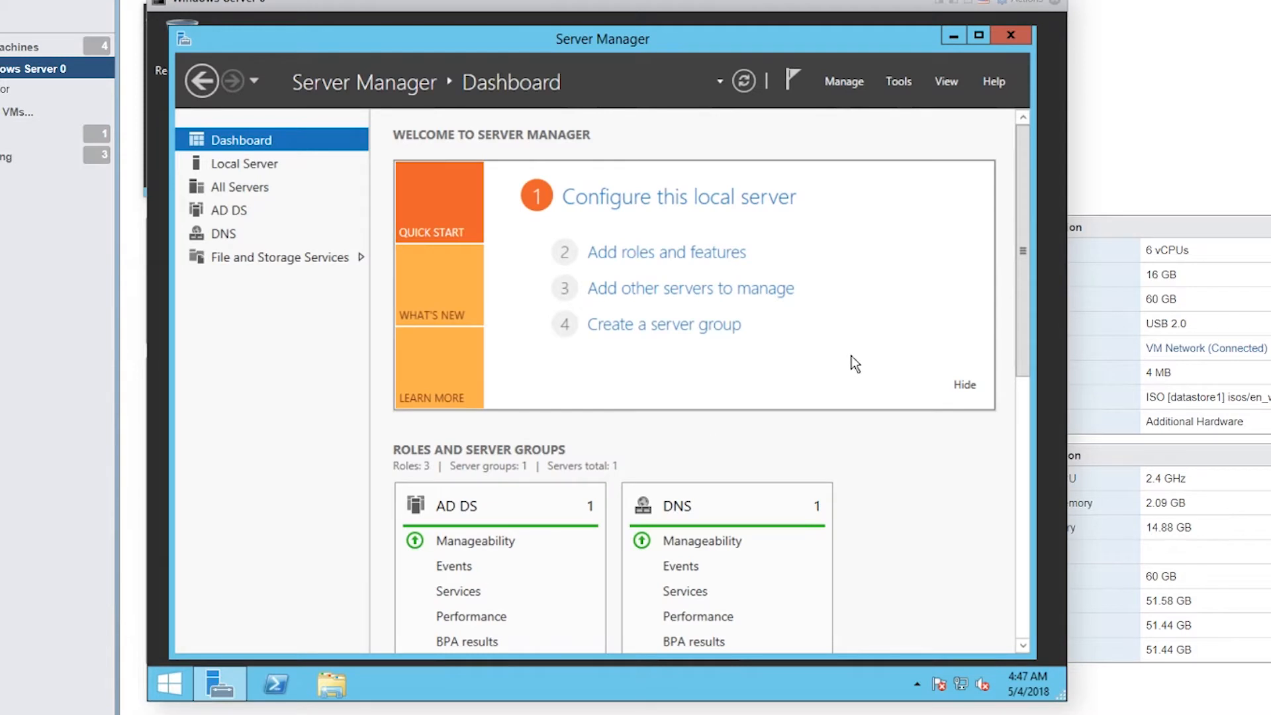
click(899, 82)
Step: In Active Directory Users and Computers, browse Computers and Accounts and check a user's group membership
click(905, 184)
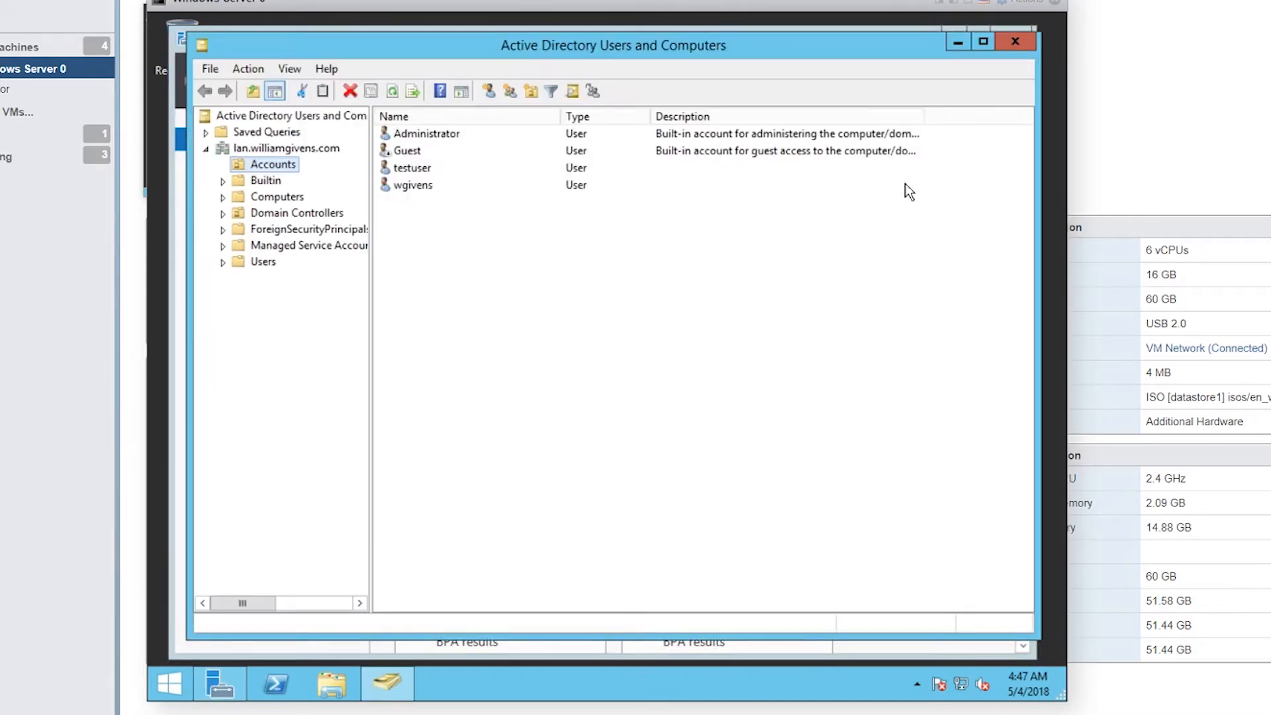
click(277, 197)
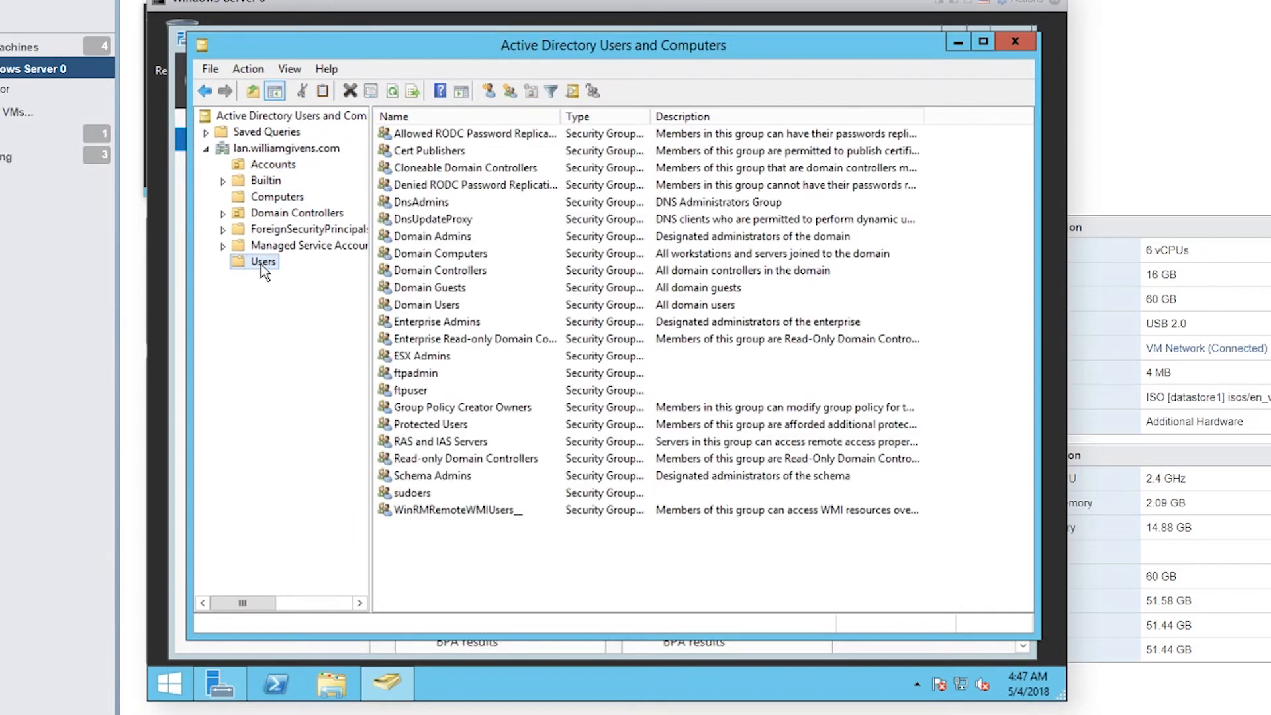
click(278, 165)
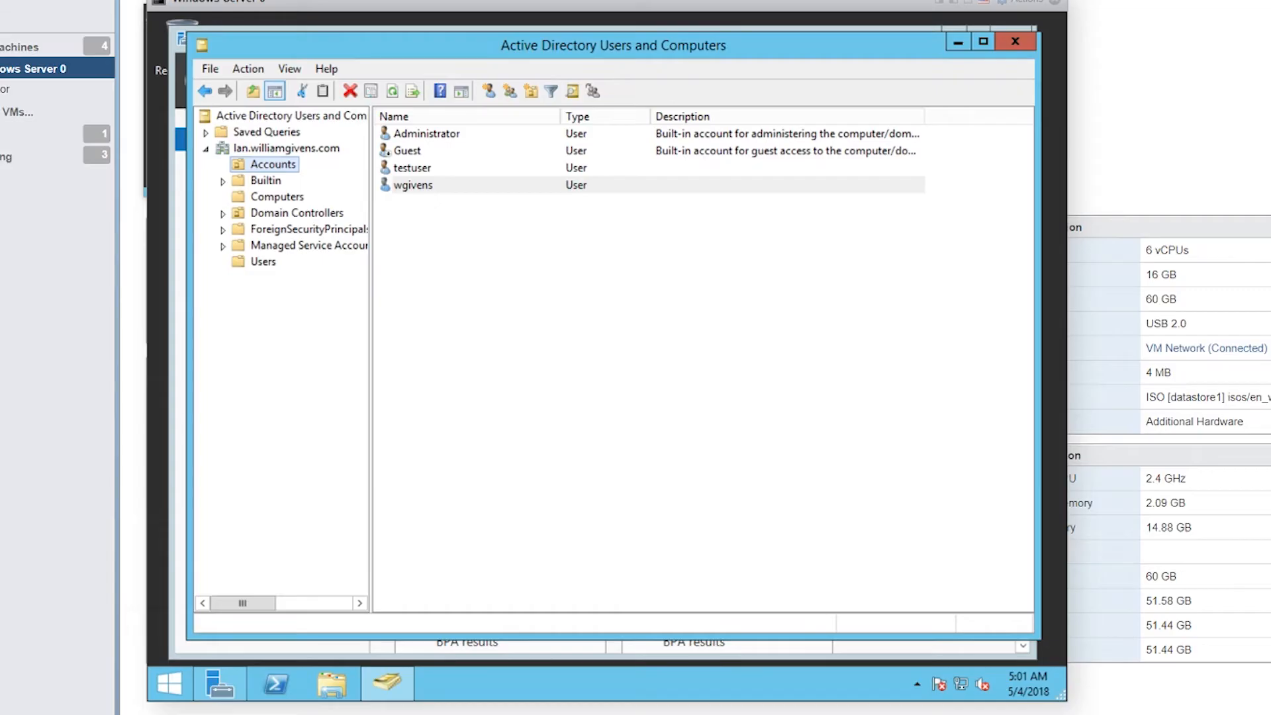
click(490, 185)
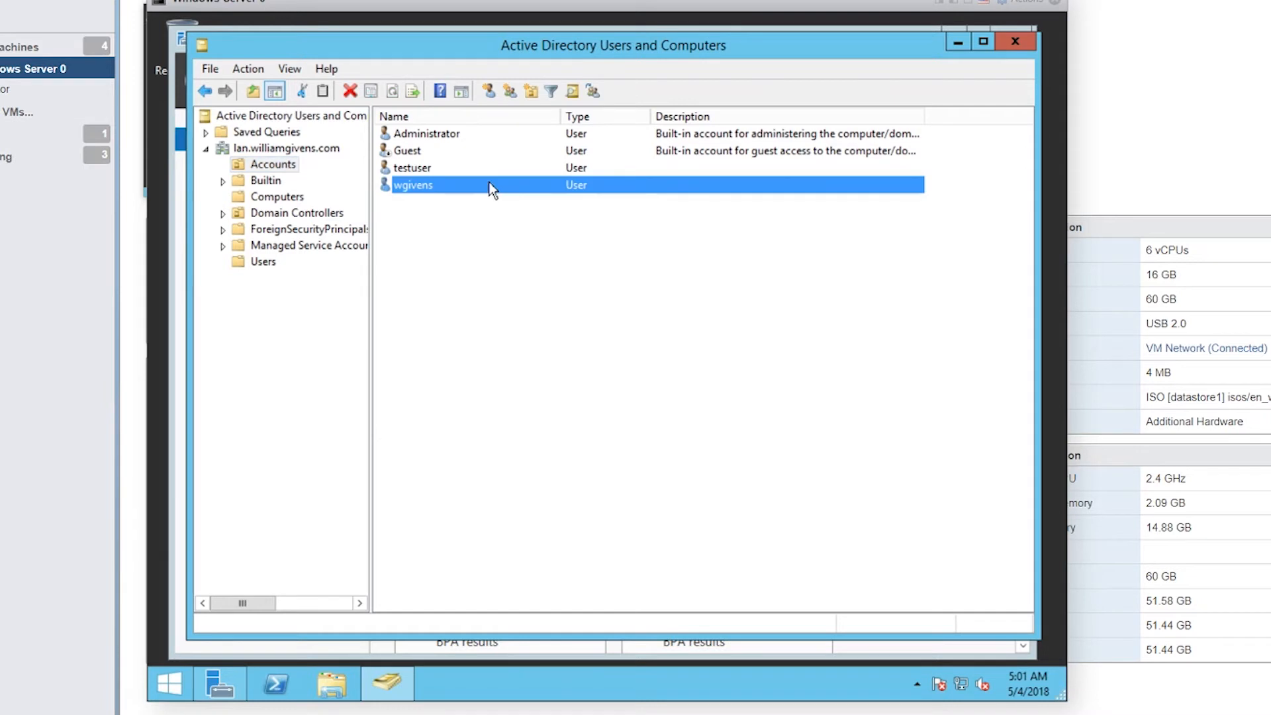
right_click(490, 186)
click(586, 419)
click(500, 136)
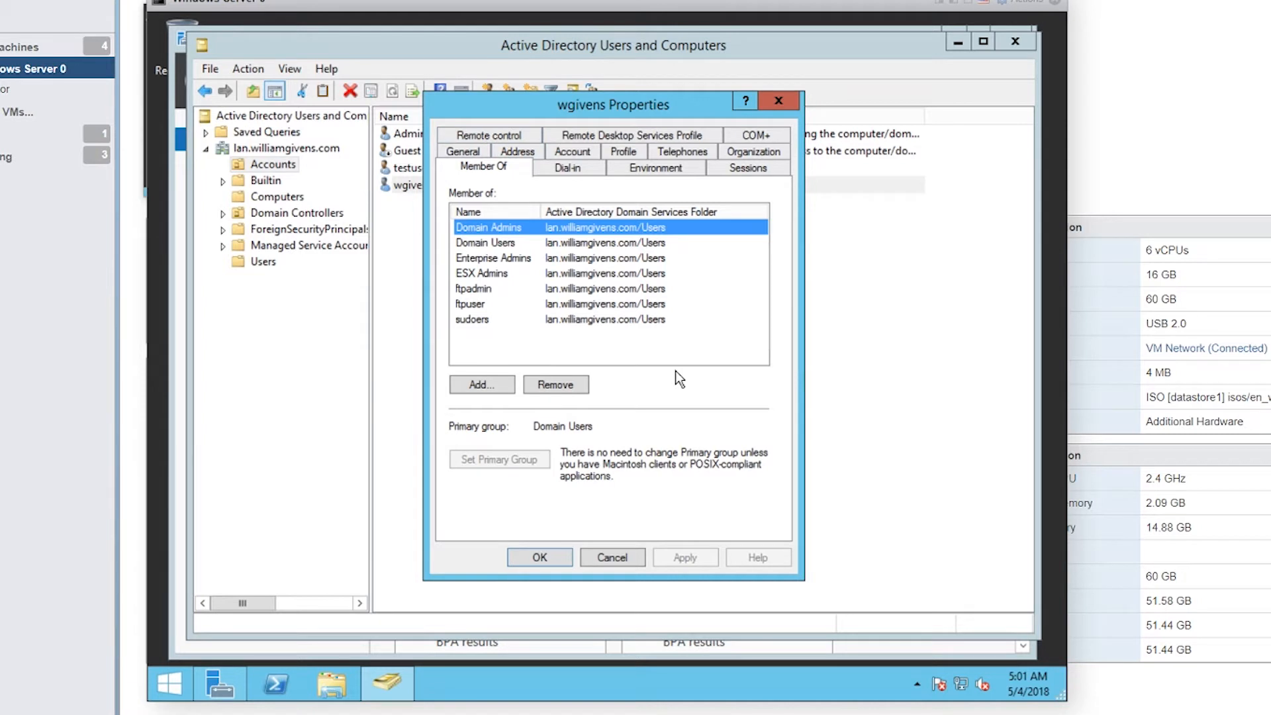
click(779, 101)
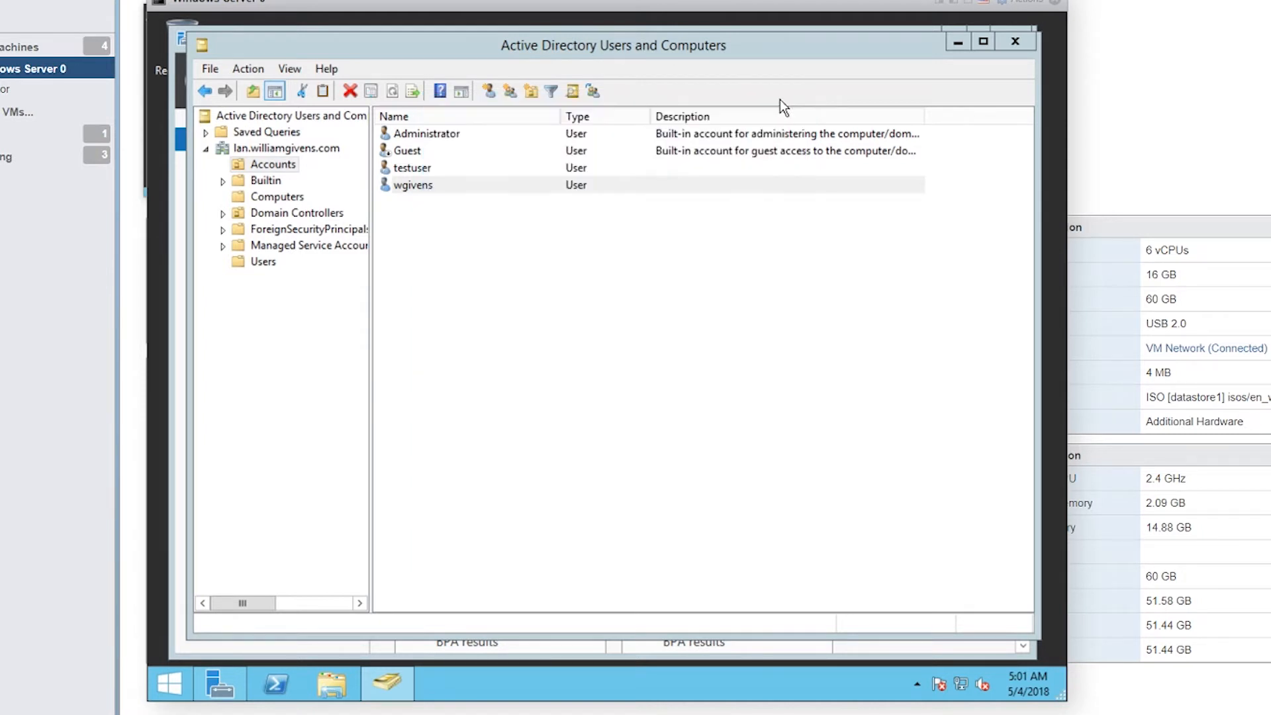
Step: Open testuser's properties on the Member Of tab to see its Domain Users membership
click(422, 169)
right_click(423, 168)
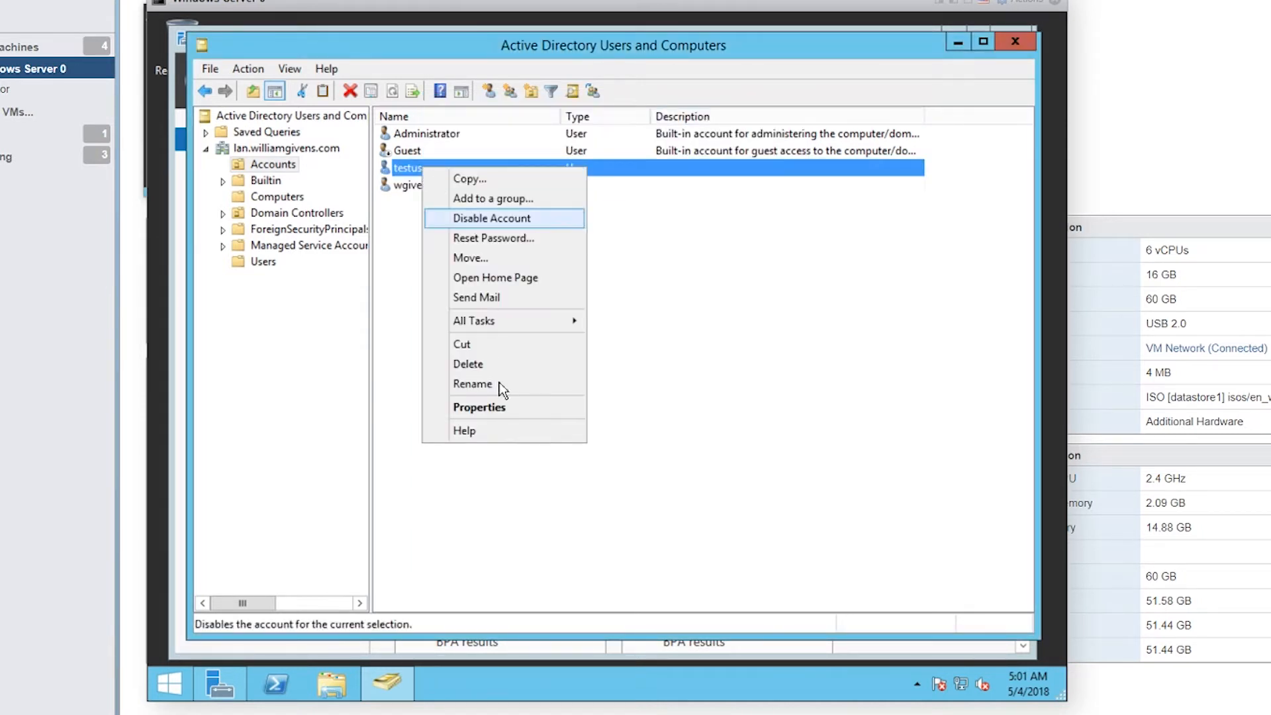
click(502, 405)
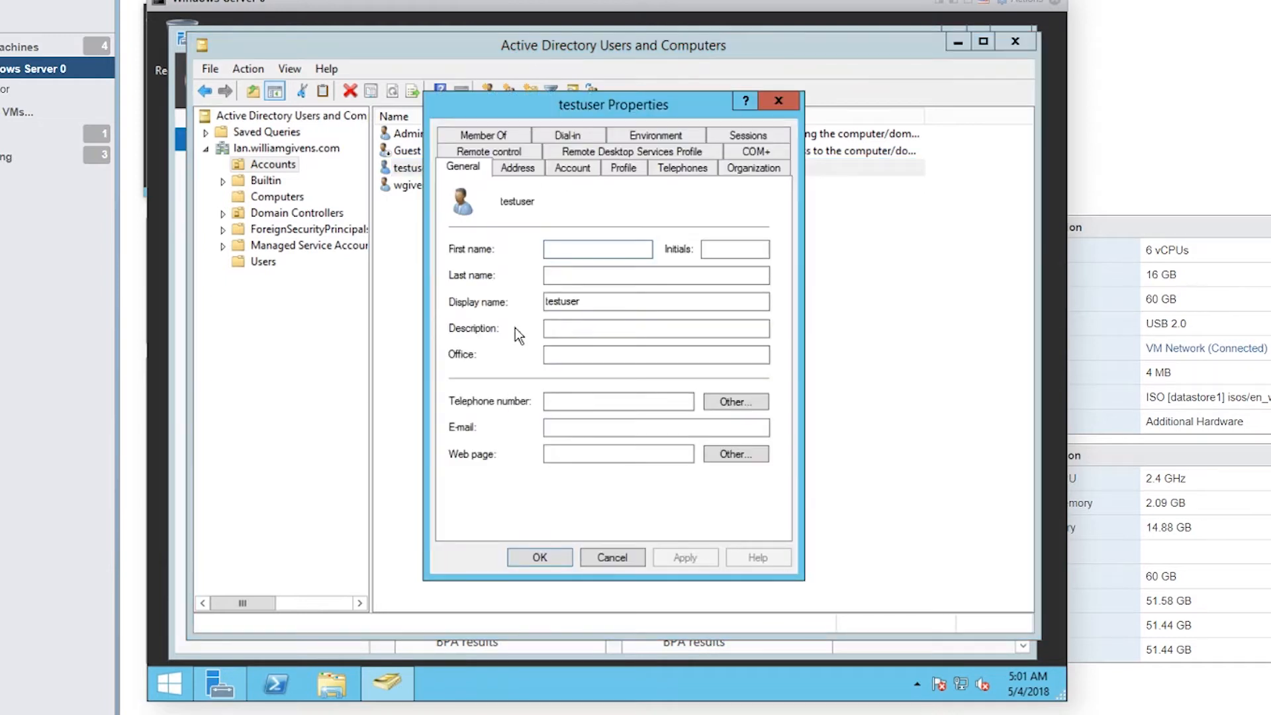
click(501, 133)
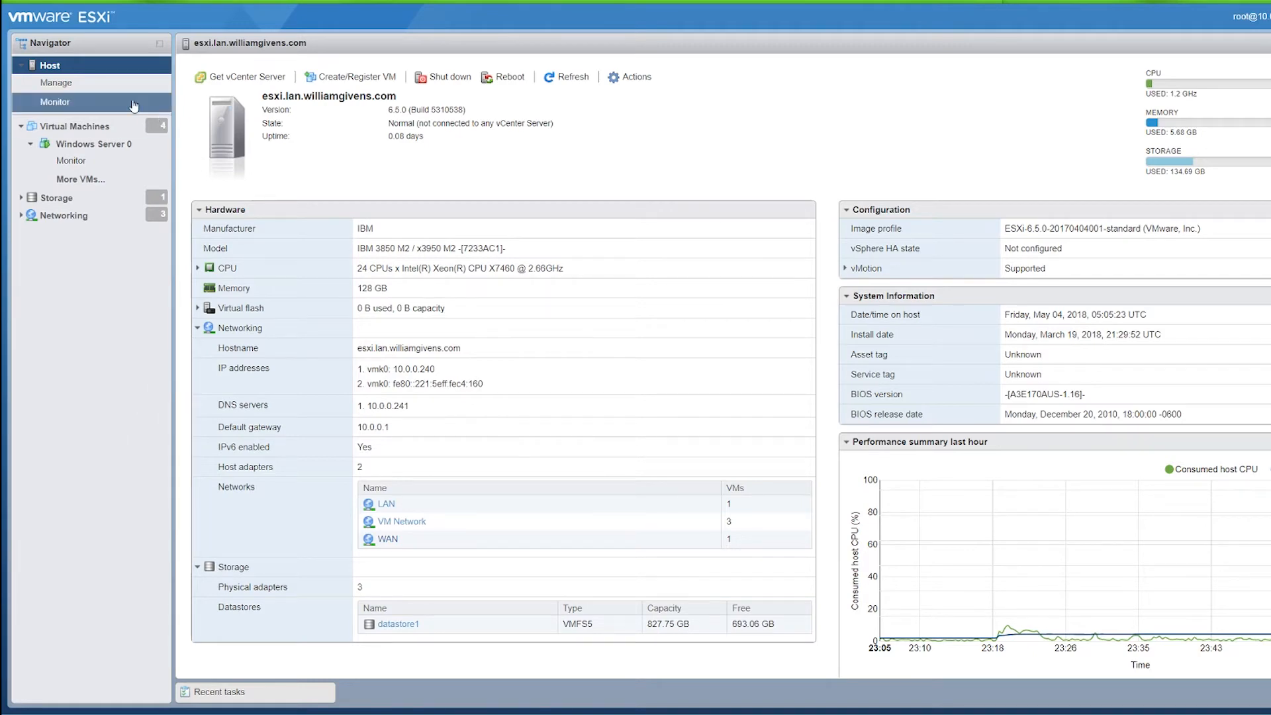
Step: Check the host's Security & users authentication settings to confirm the domain join
click(93, 83)
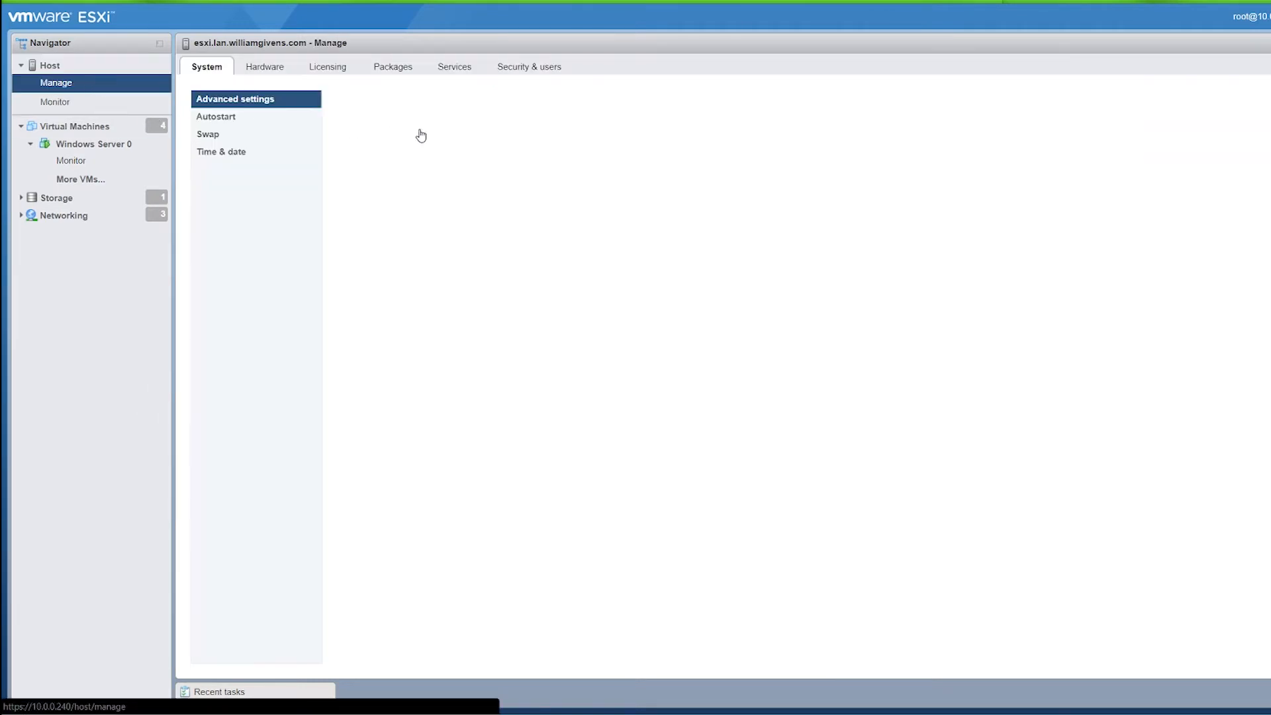
click(540, 69)
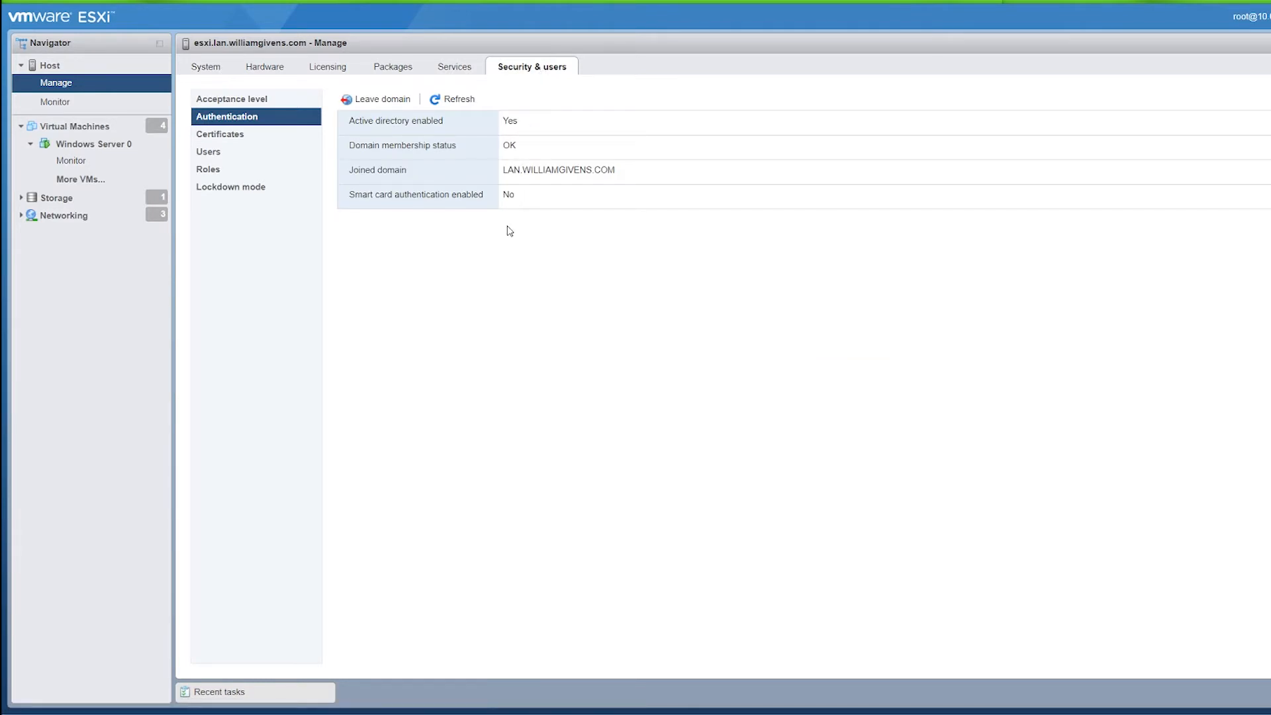
click(50, 65)
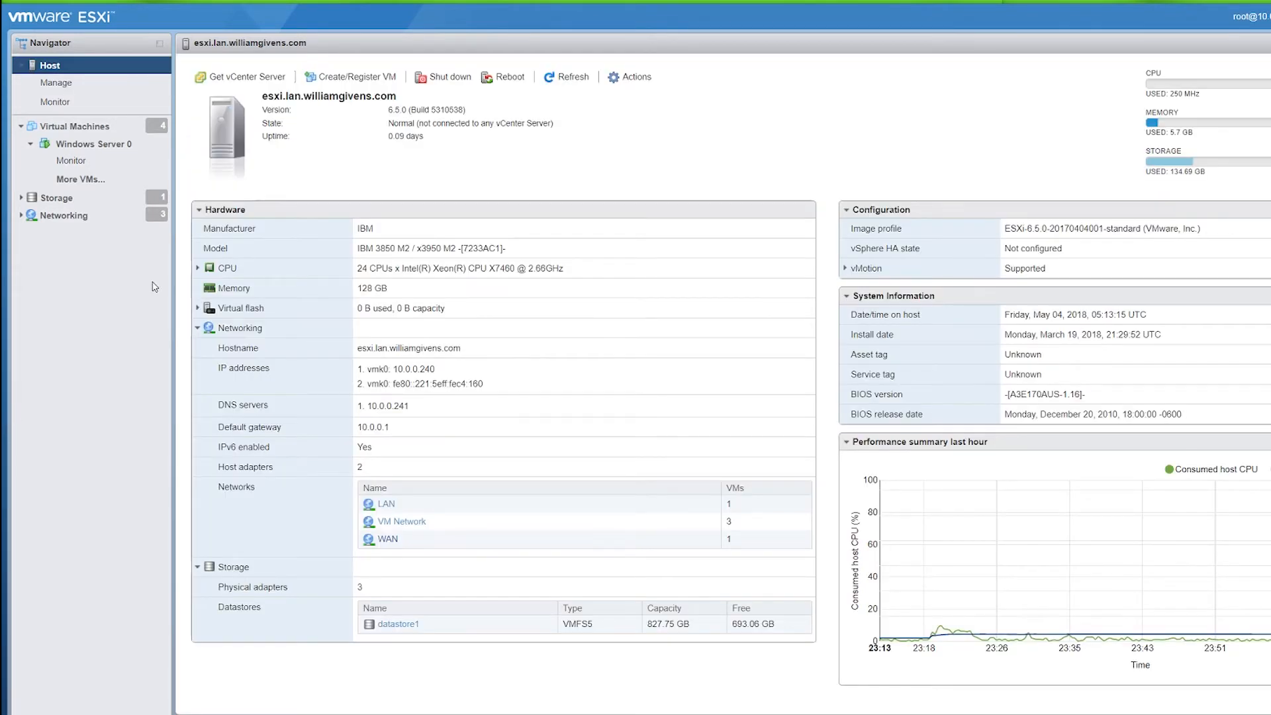
Step: Inspect the default TCP/IP stack settings to confirm the primary DNS server 10.0.0.241
click(84, 217)
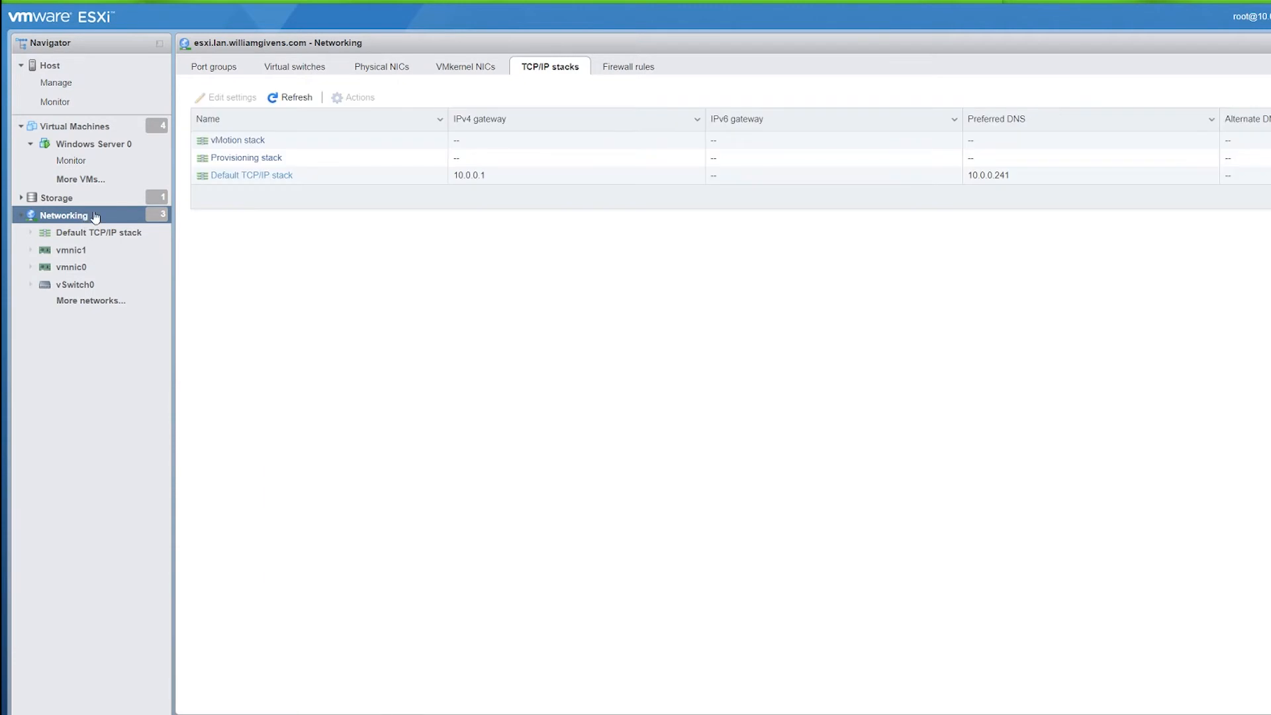
click(261, 176)
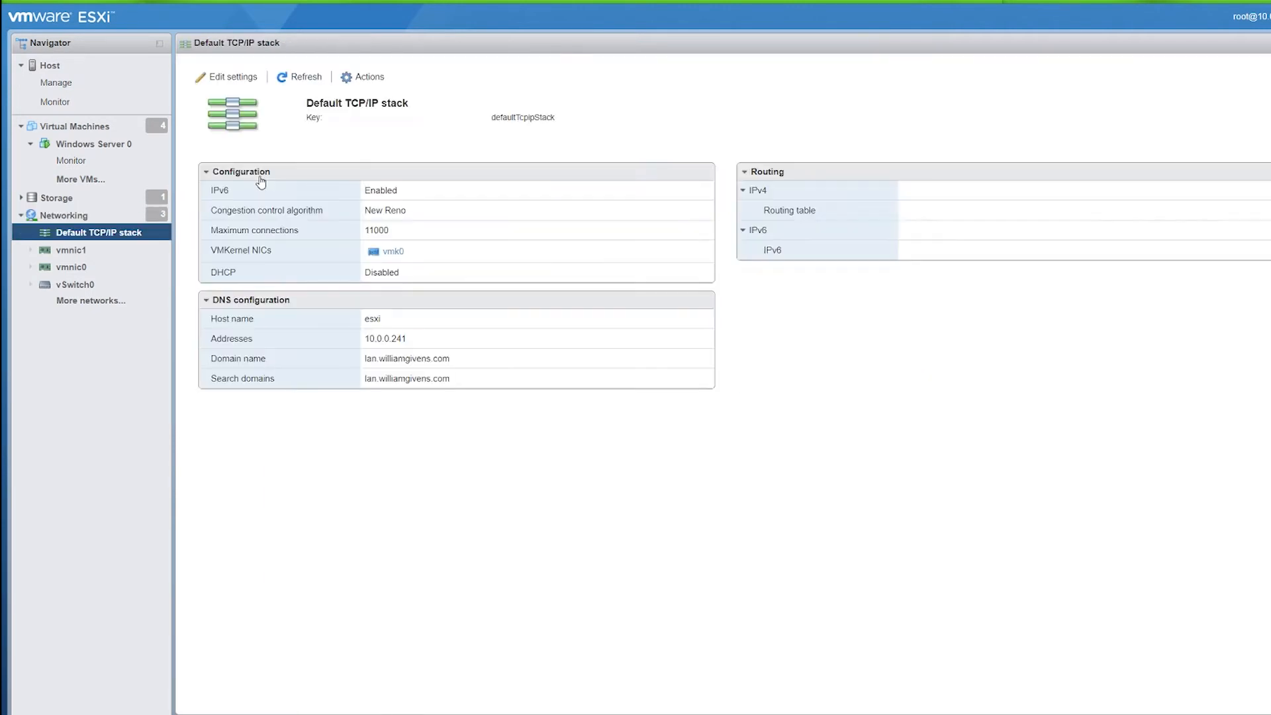
click(240, 78)
drag(860, 311, 797, 309)
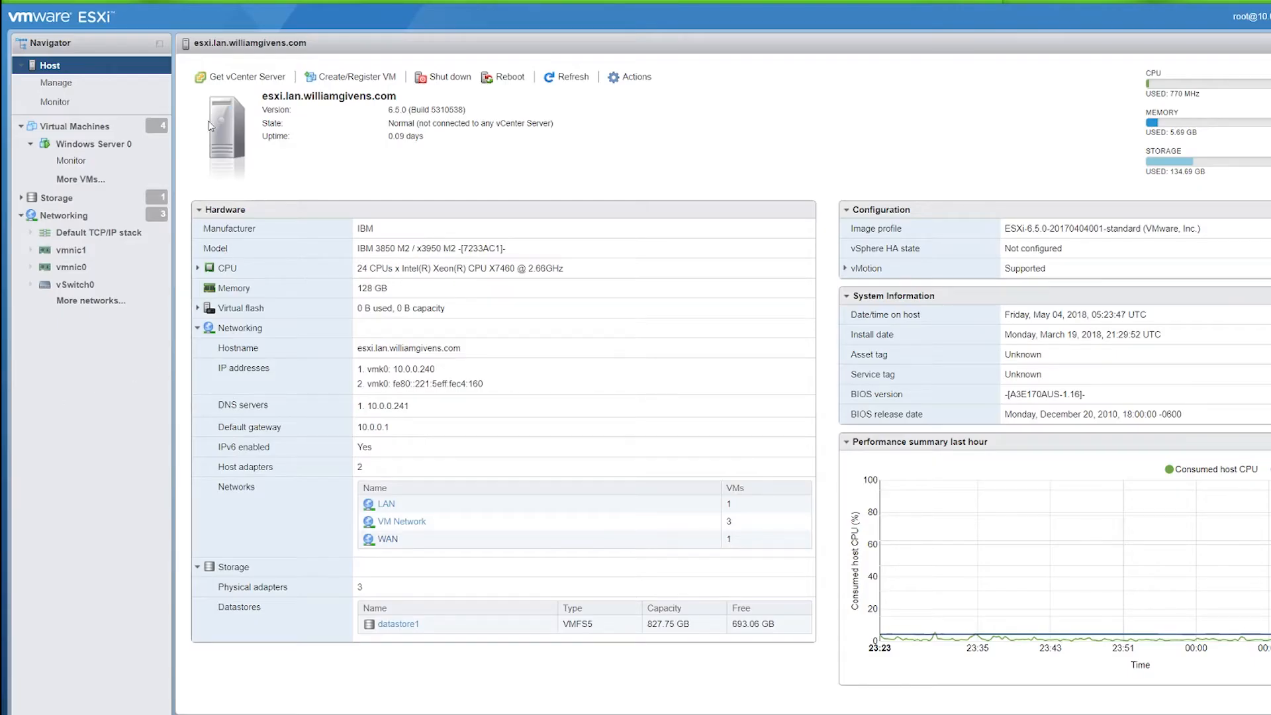
Step: View the host's time and date settings with NTP server pool.ntp.org
click(119, 88)
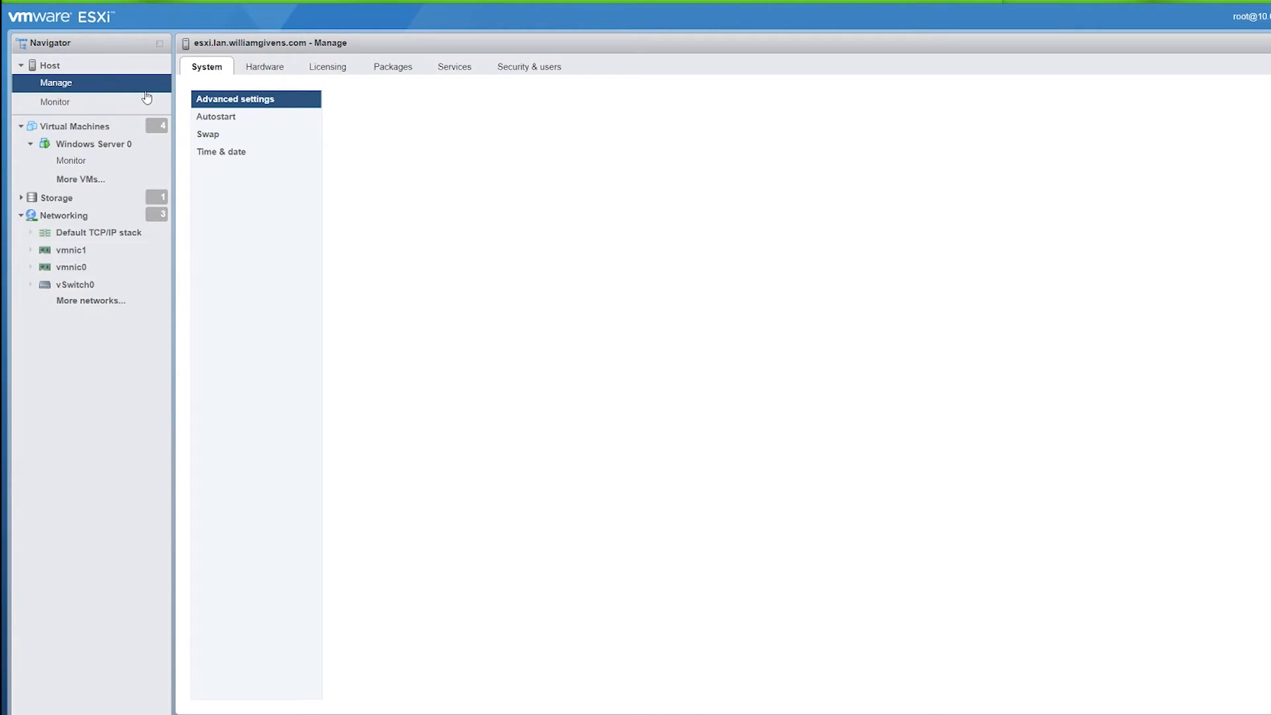
click(230, 155)
drag(511, 196, 573, 199)
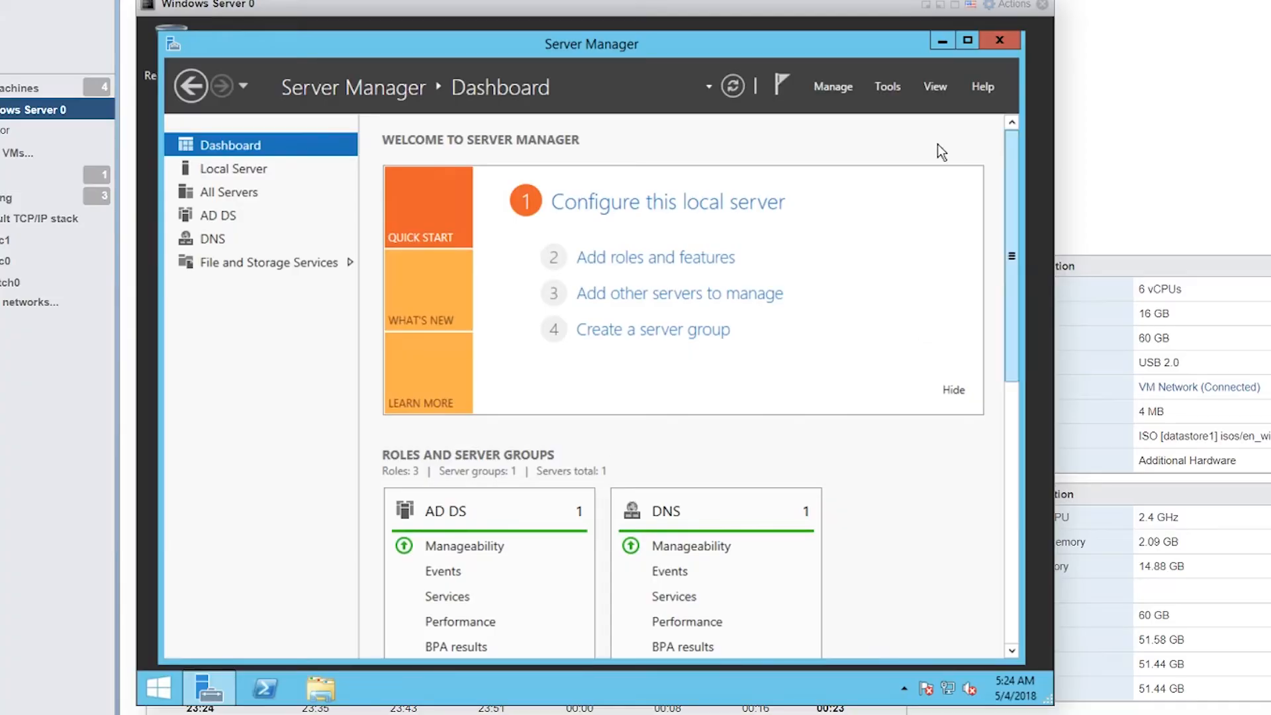
Step: Confirm the 10.0.0.240 PTR record in zone 0.0.10.in-addr.arpa, then check the ESXi host's domain authentication status
click(887, 87)
click(844, 288)
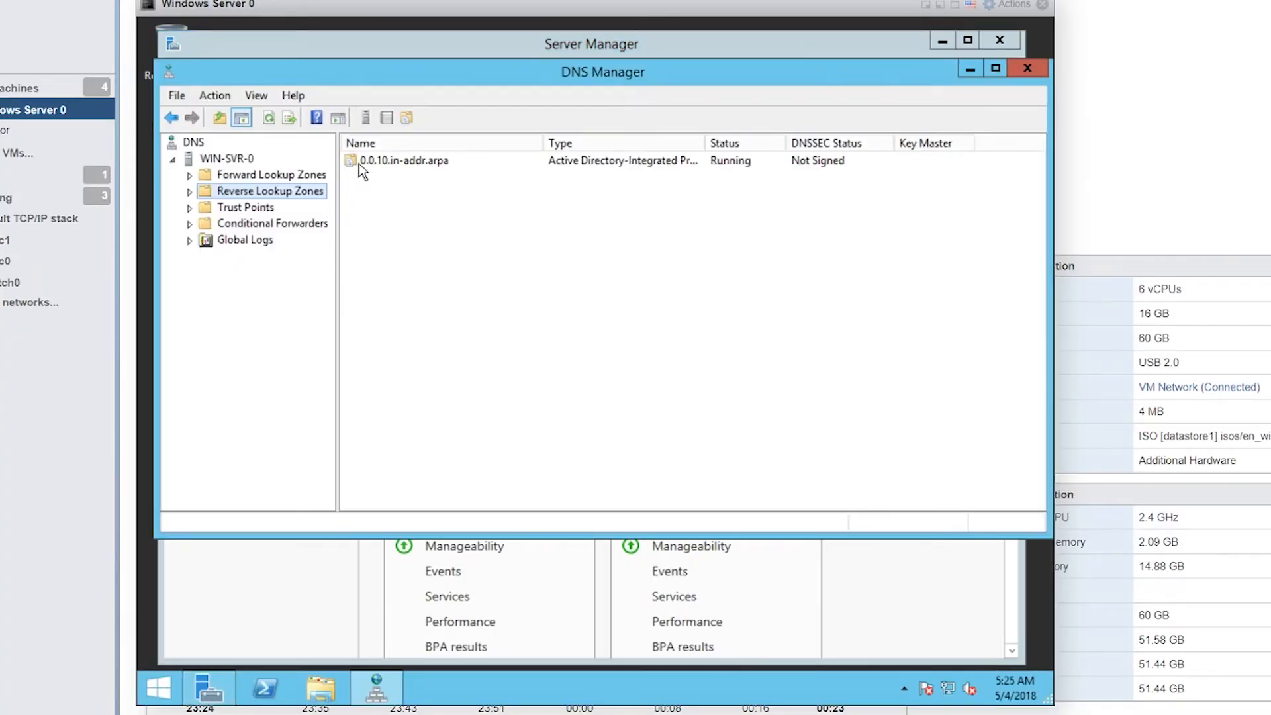
double_click(374, 160)
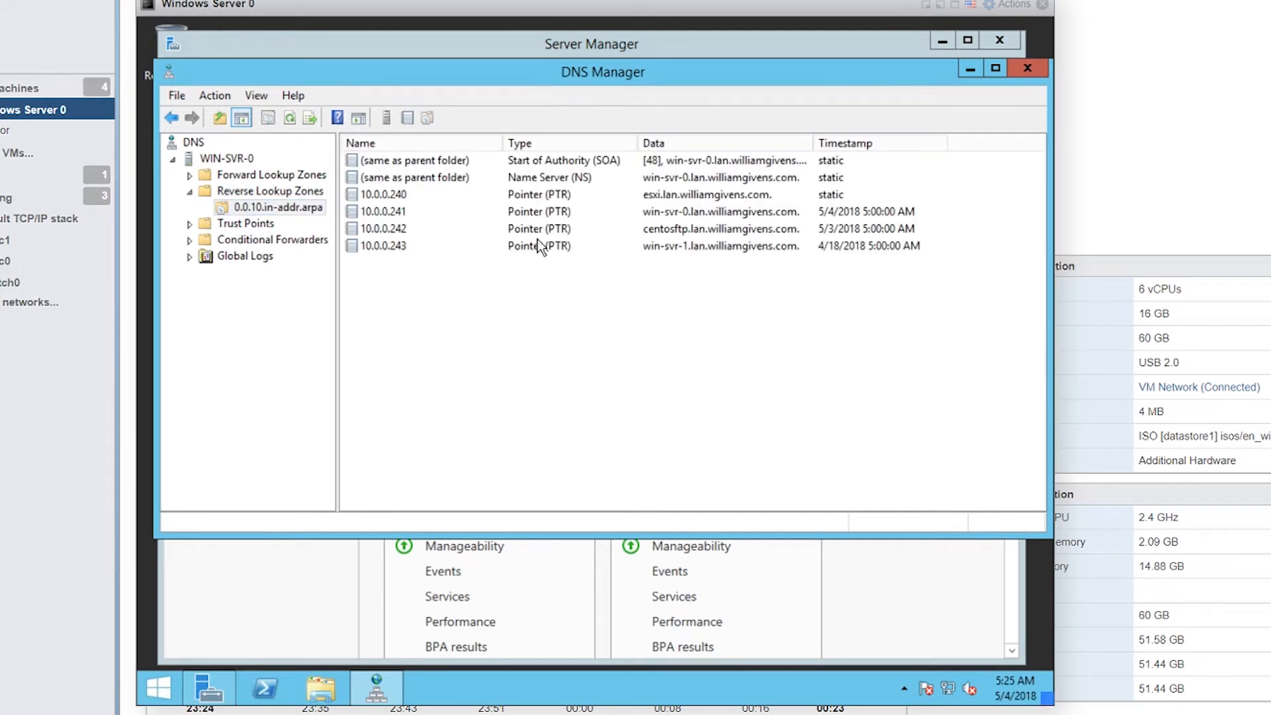
click(543, 197)
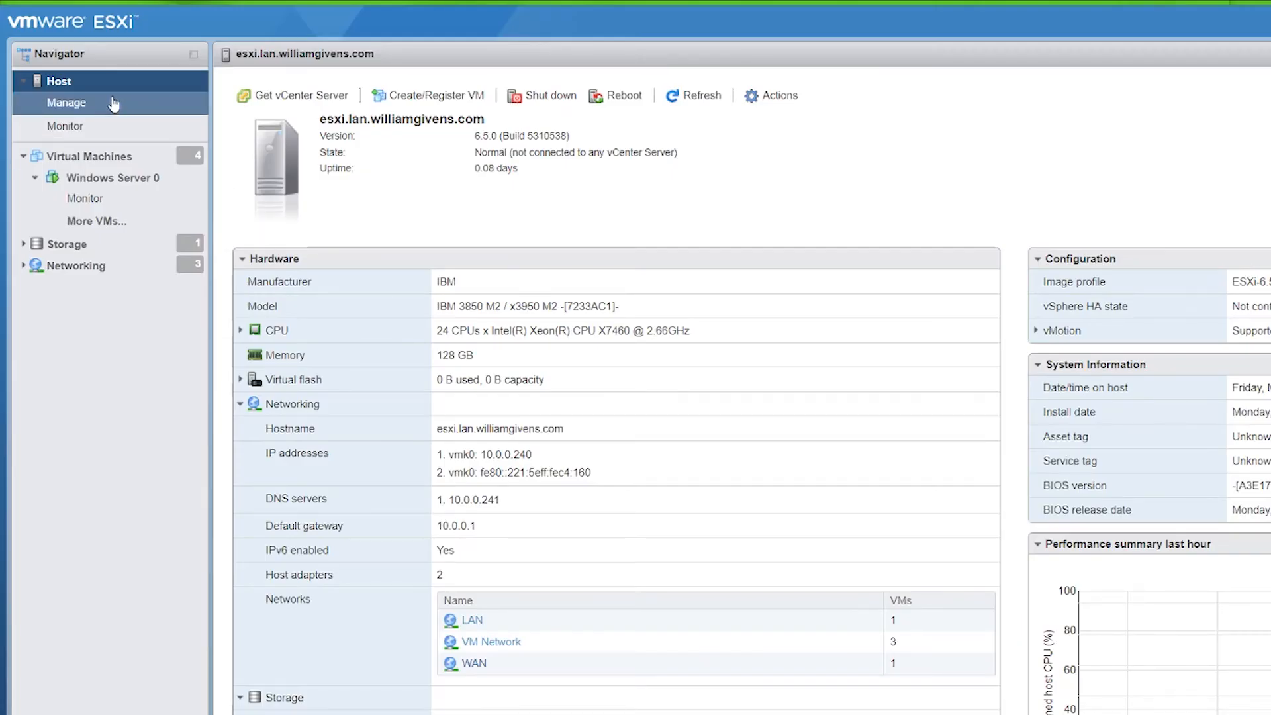
click(114, 104)
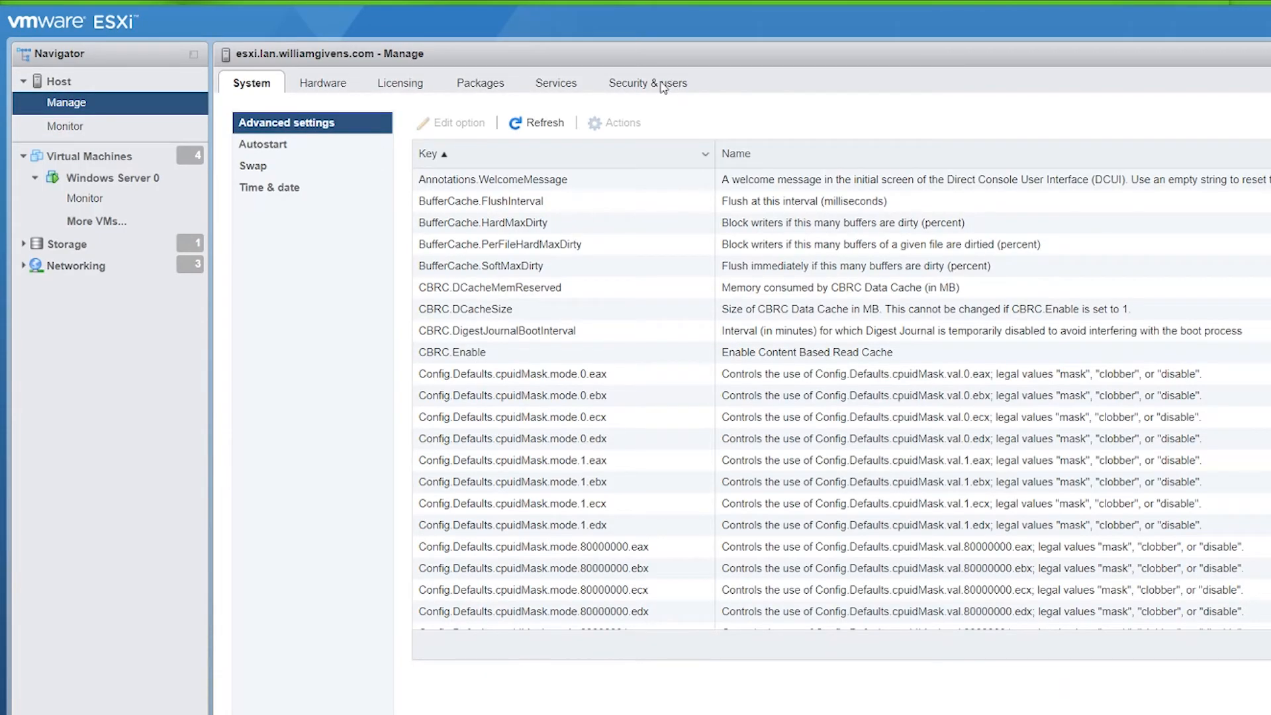
click(663, 85)
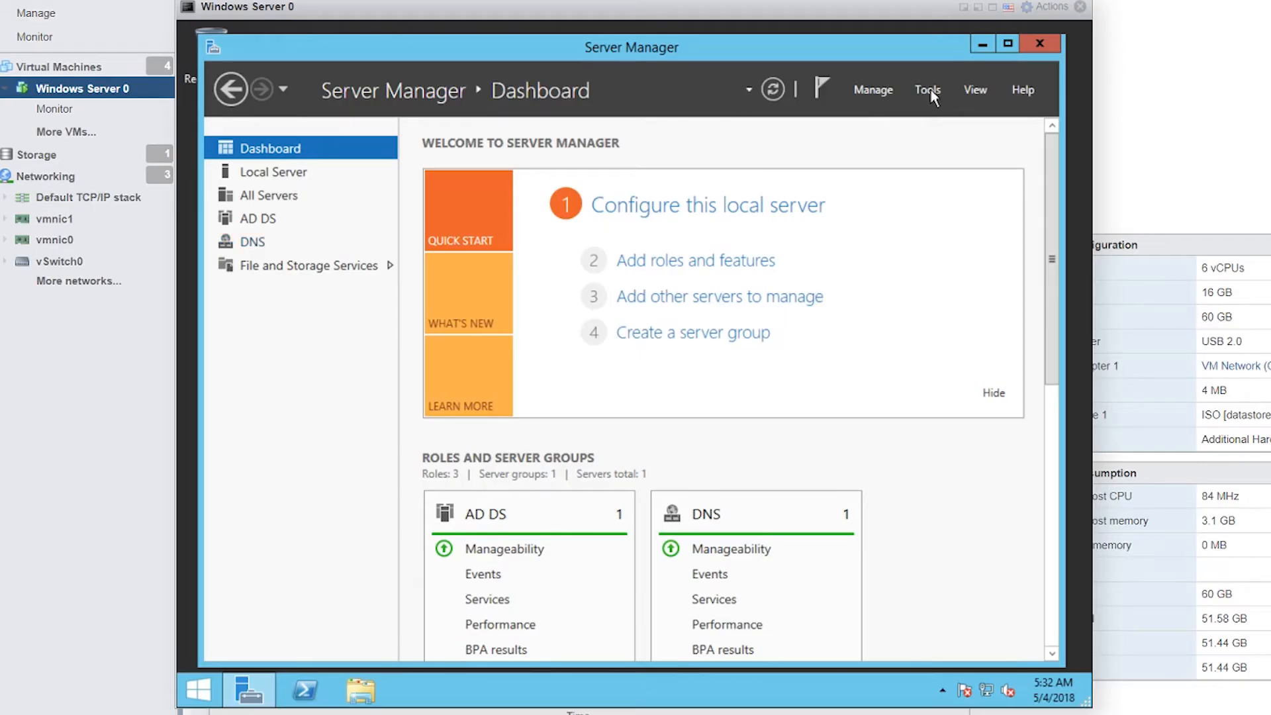
Step: In Active Directory Users and Computers, confirm the ESXI computer account is listed under Computers
click(928, 90)
click(932, 194)
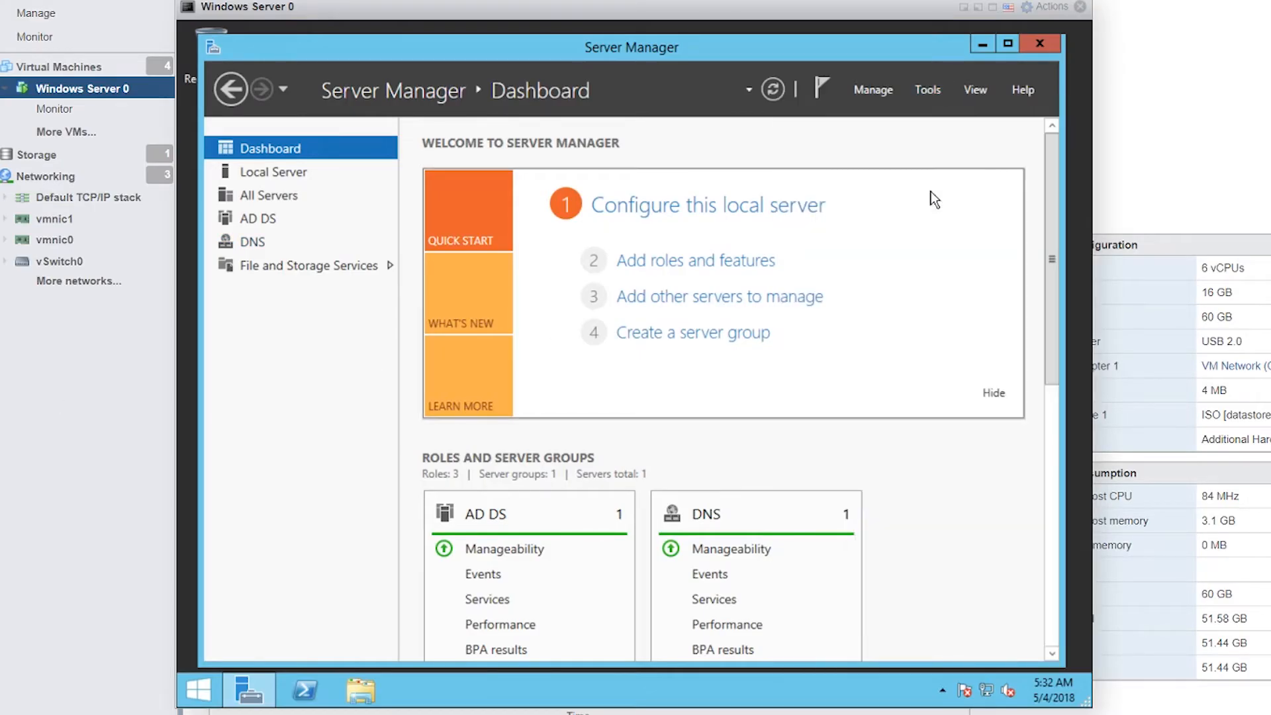
click(296, 211)
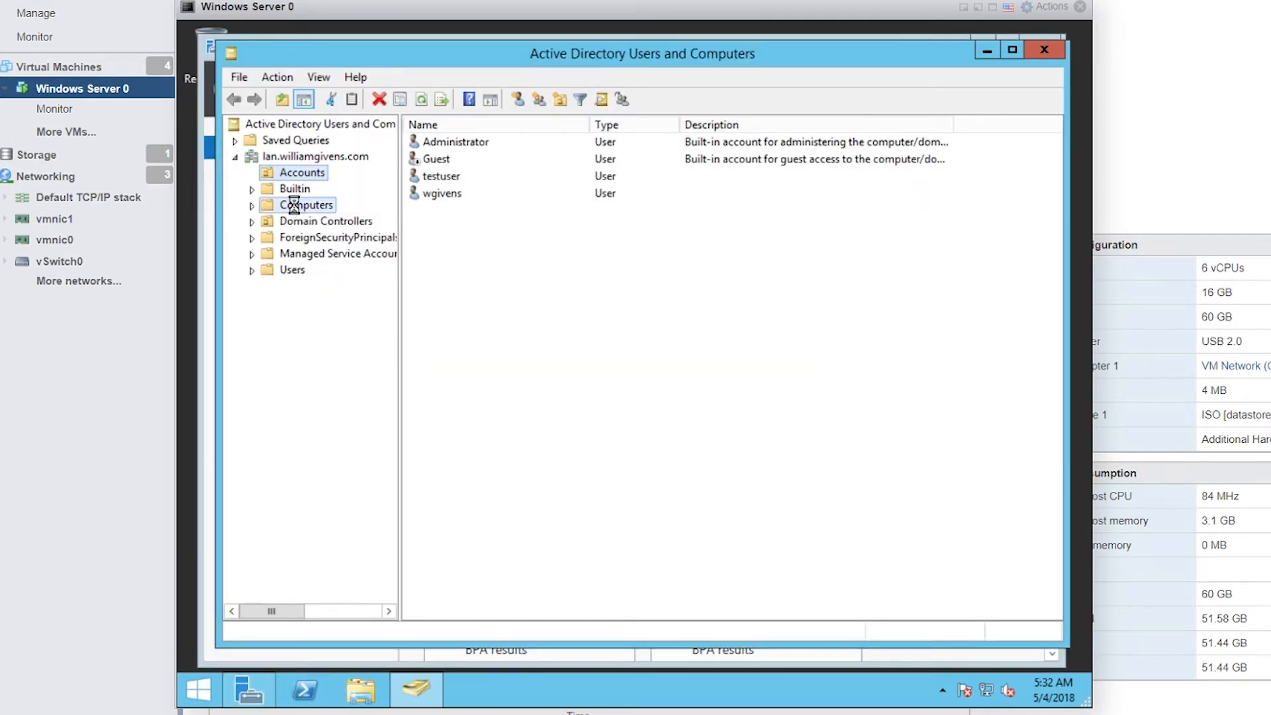
click(456, 176)
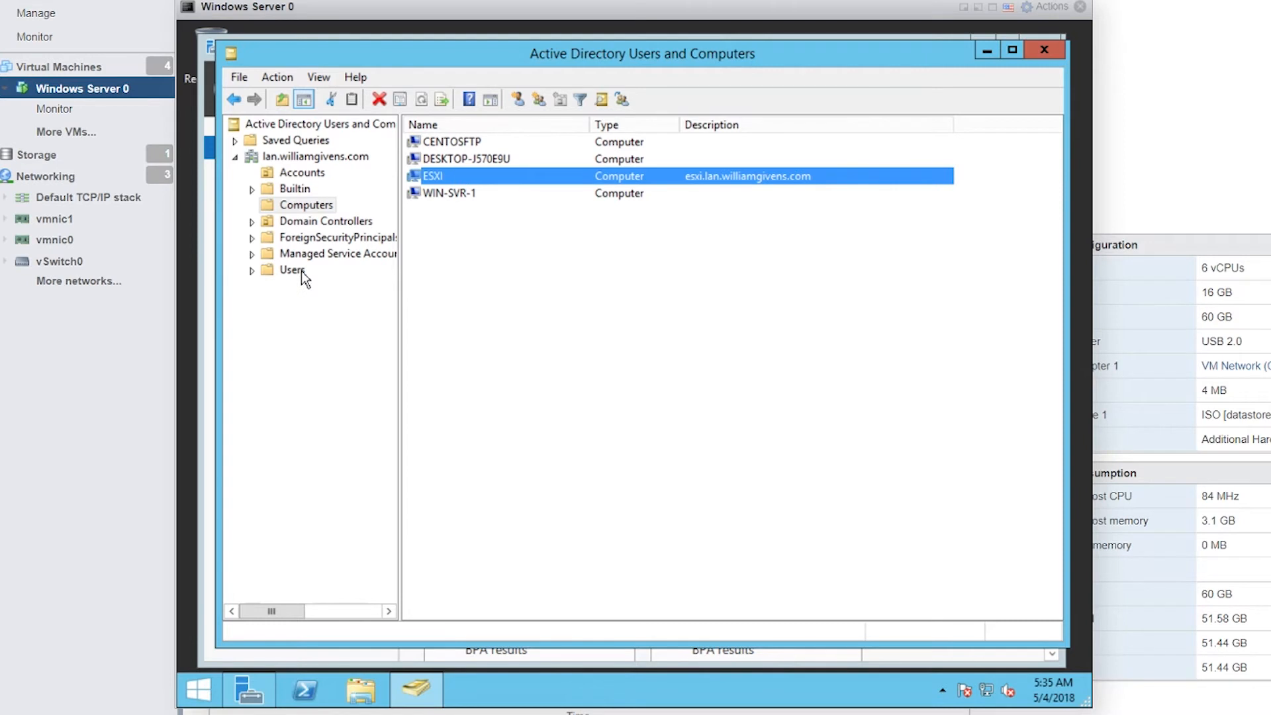
Step: Review the ESX Admins security group's properties
click(293, 270)
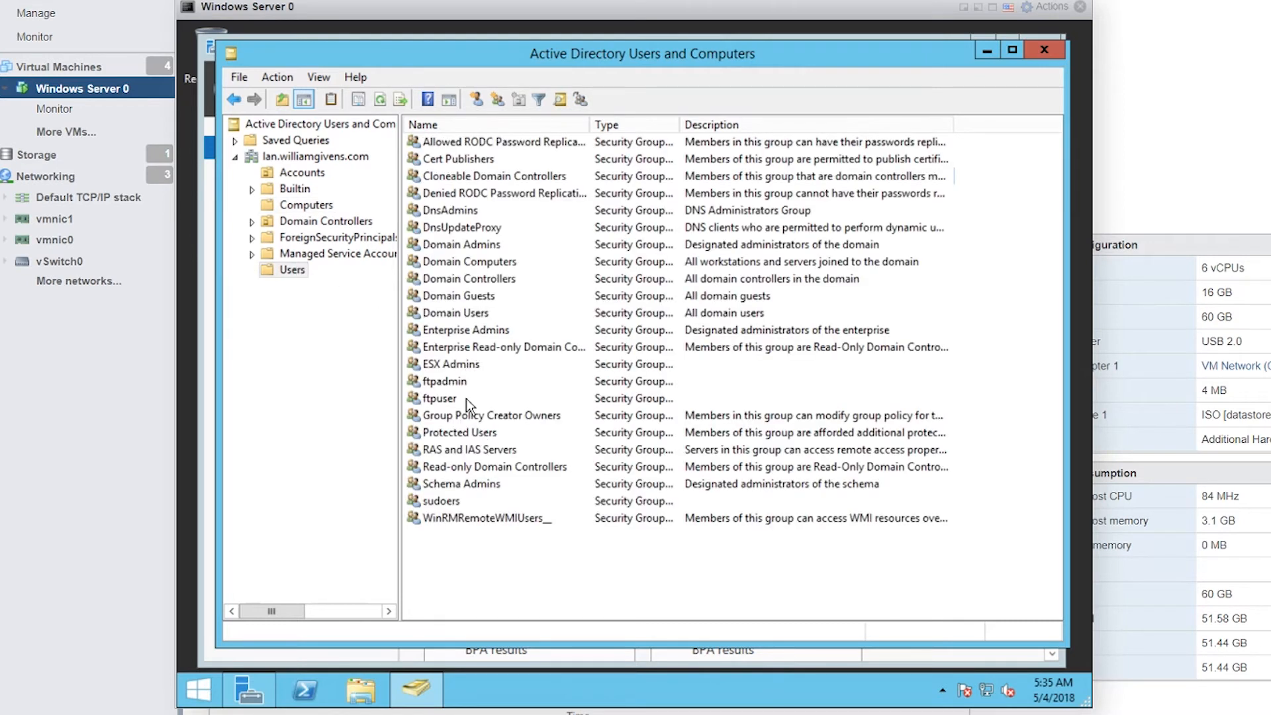
click(461, 365)
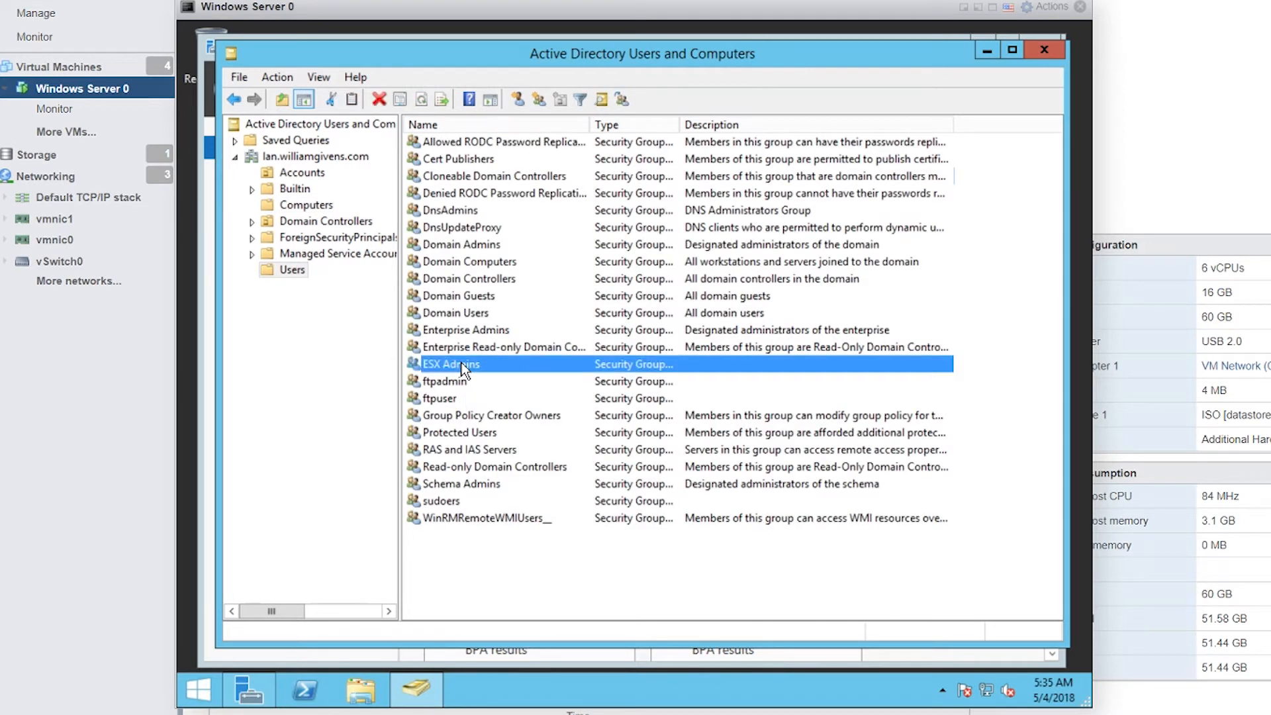
right_click(463, 371)
click(528, 523)
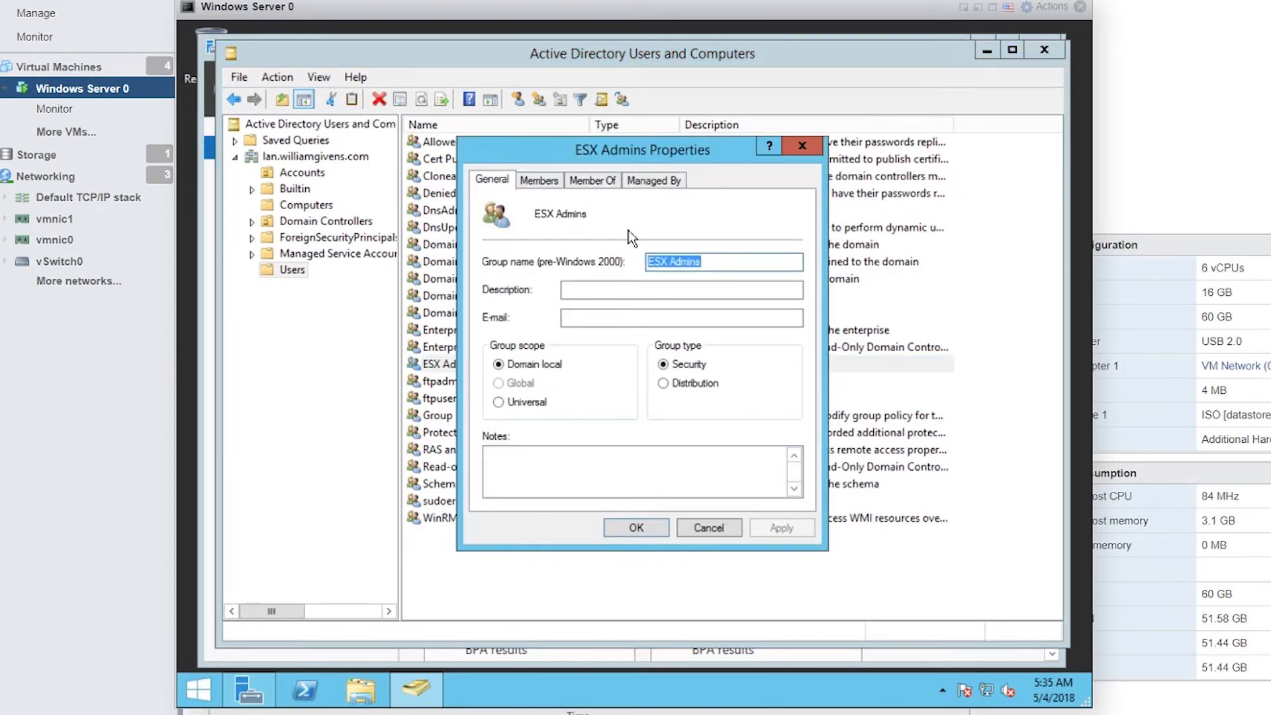
click(803, 146)
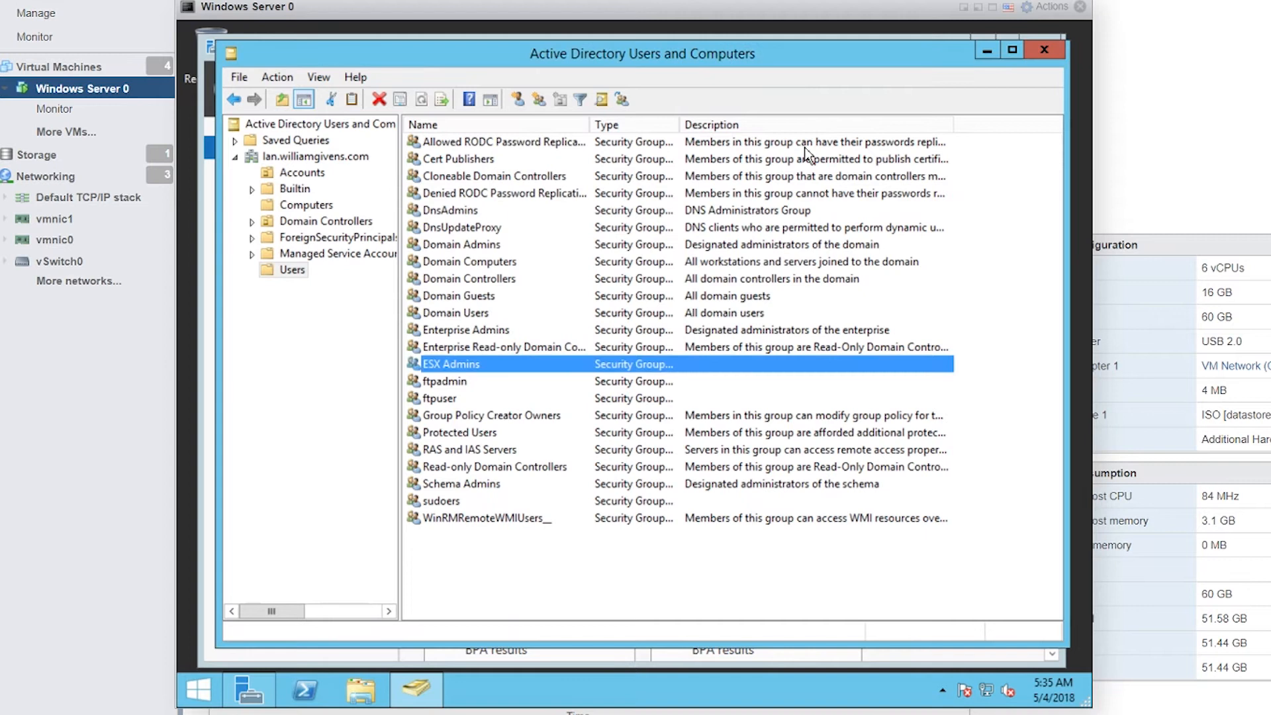
Step: Verify the domain user's Member Of tab includes ESX Admins, then enter that user's name at the ESXi login
click(312, 175)
click(457, 193)
right_click(460, 192)
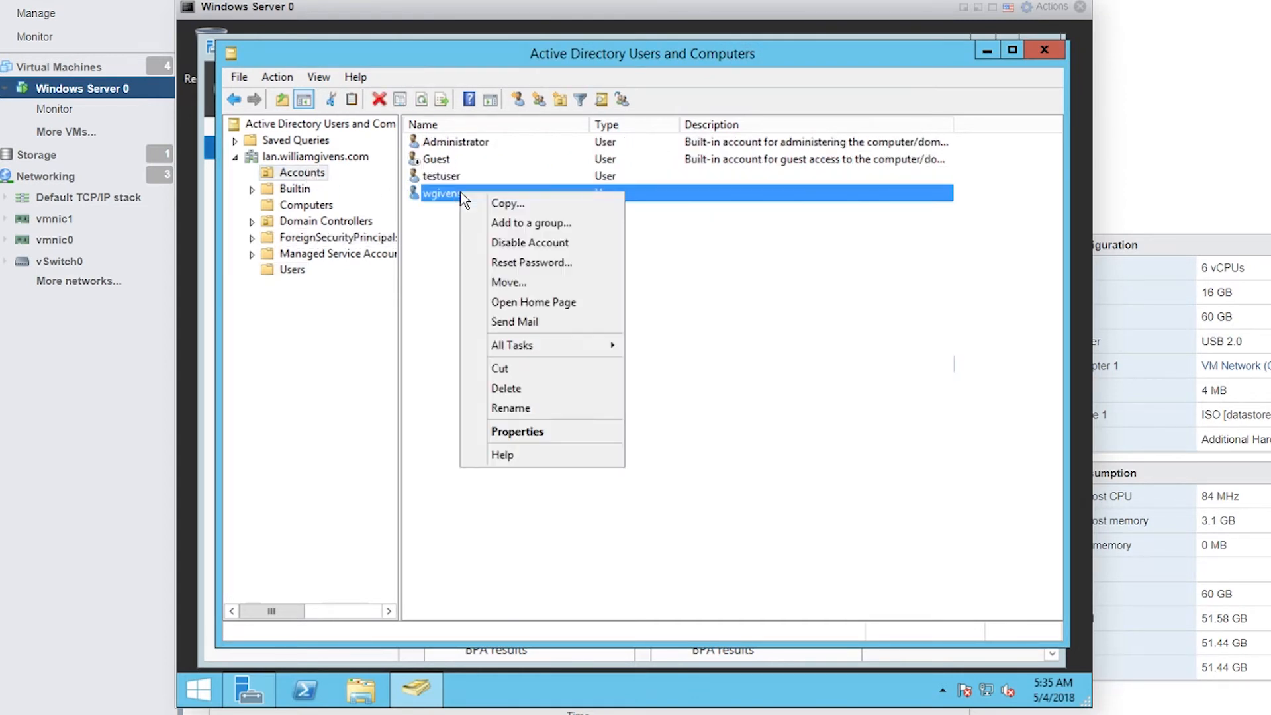
click(533, 431)
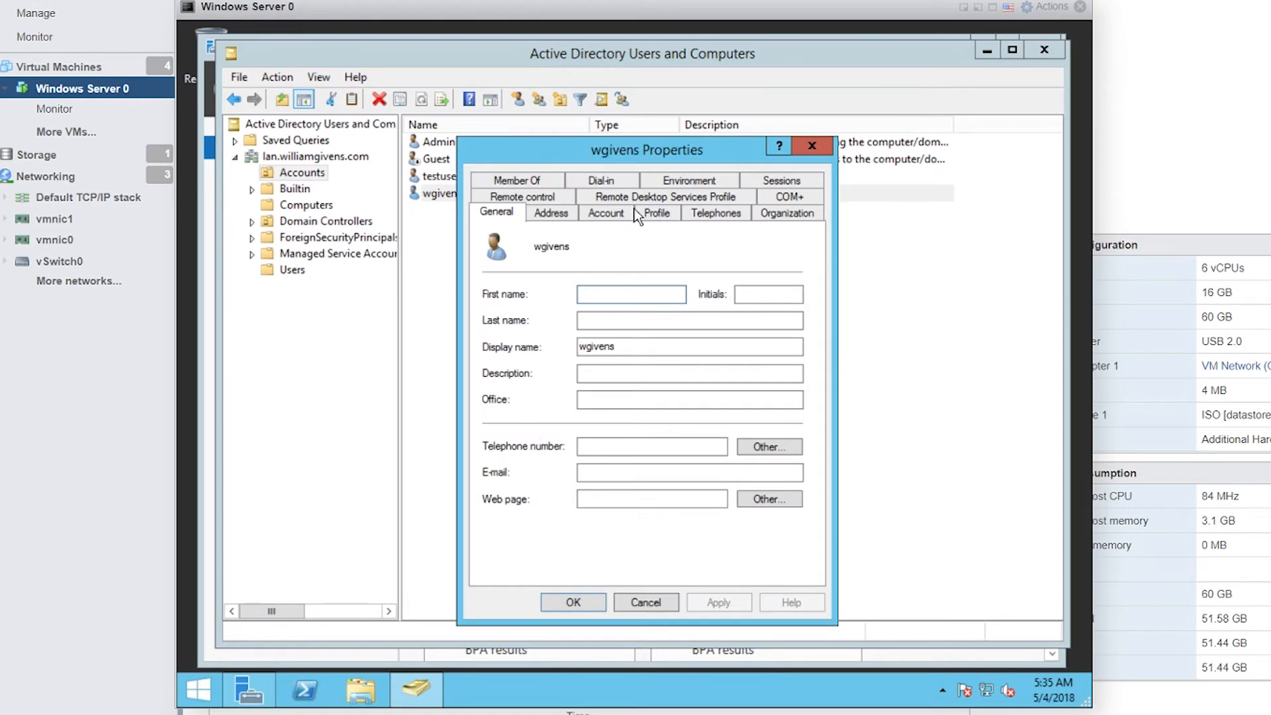
click(508, 177)
click(511, 320)
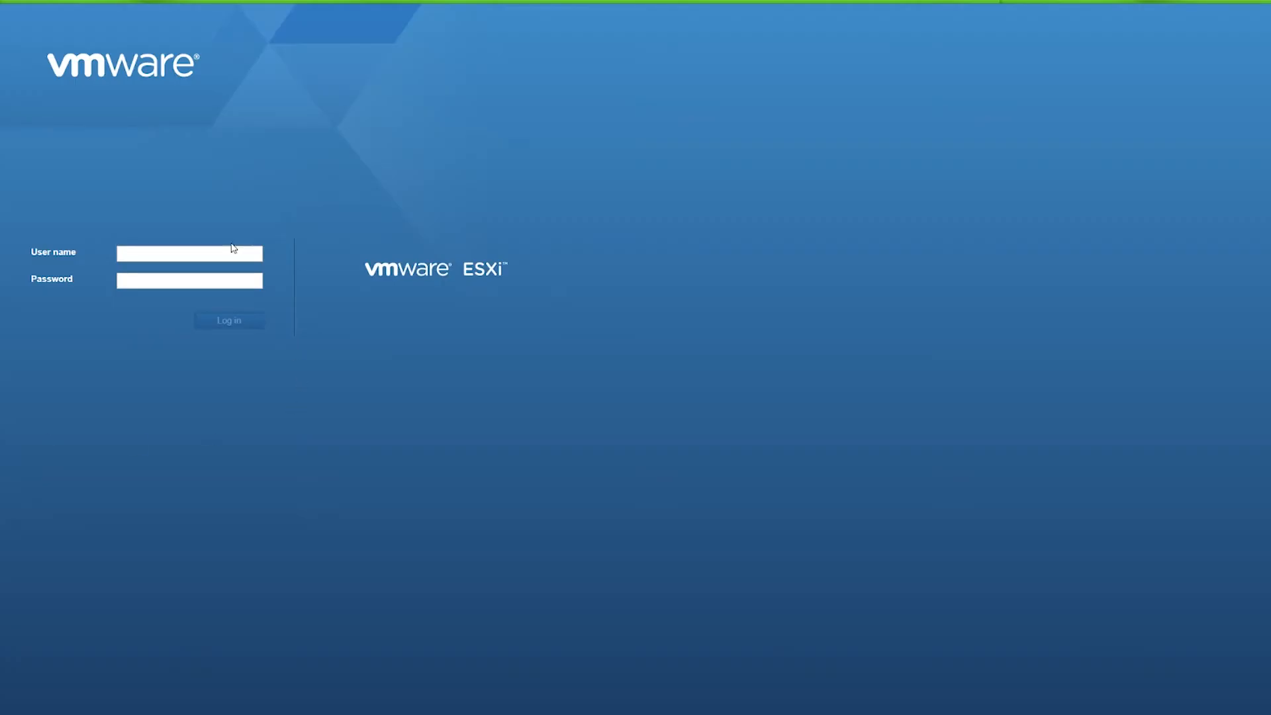
click(225, 252)
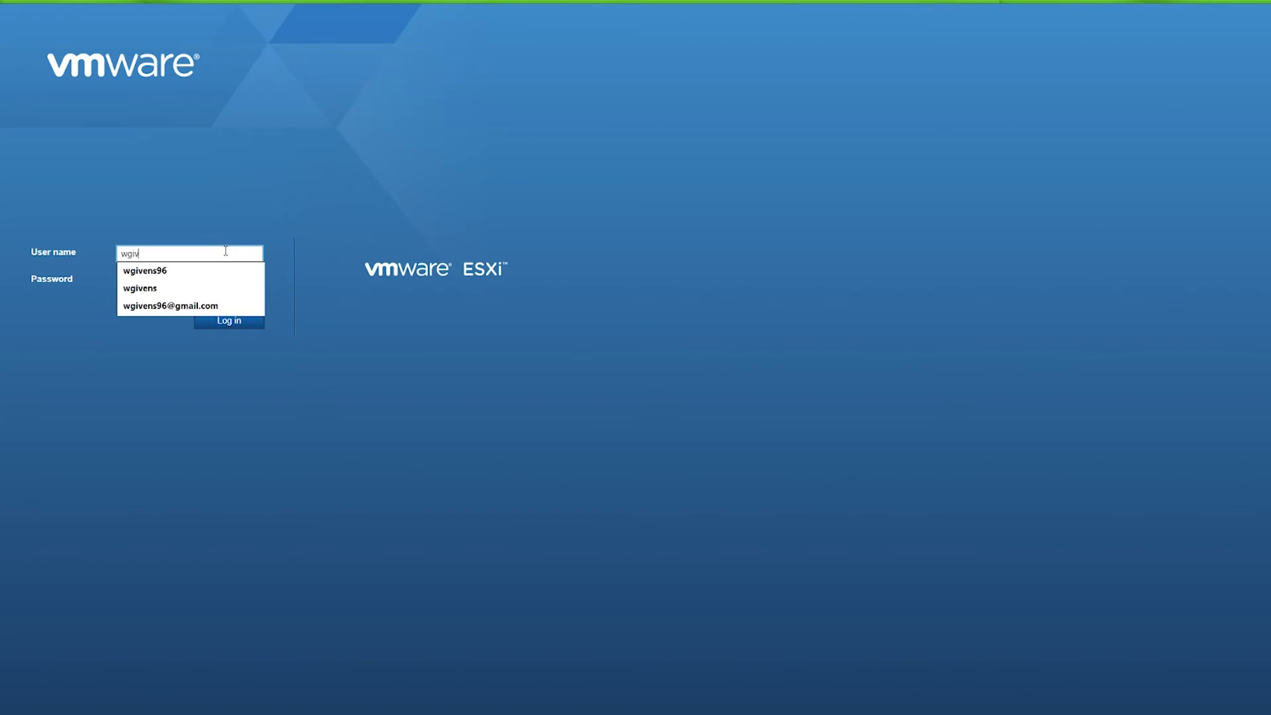
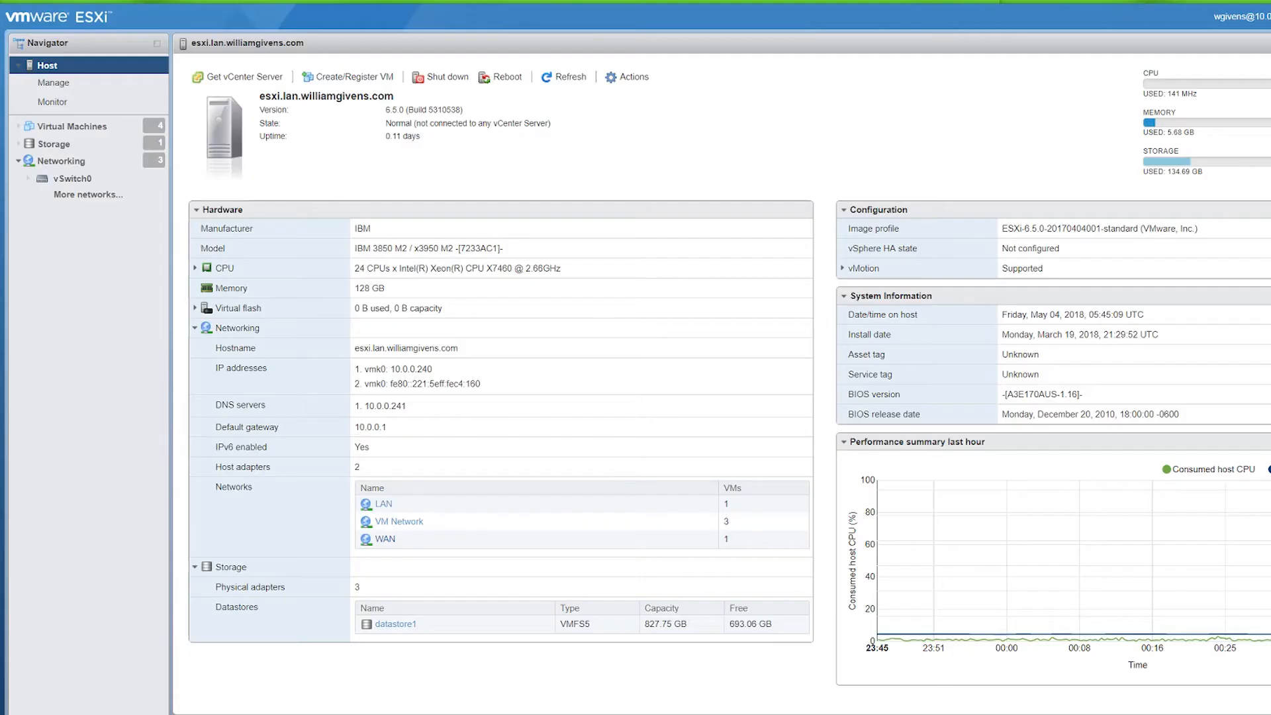
Step: Start a new VM named ftp with guest OS Linux, CentOS 7 (64-bit)
click(129, 131)
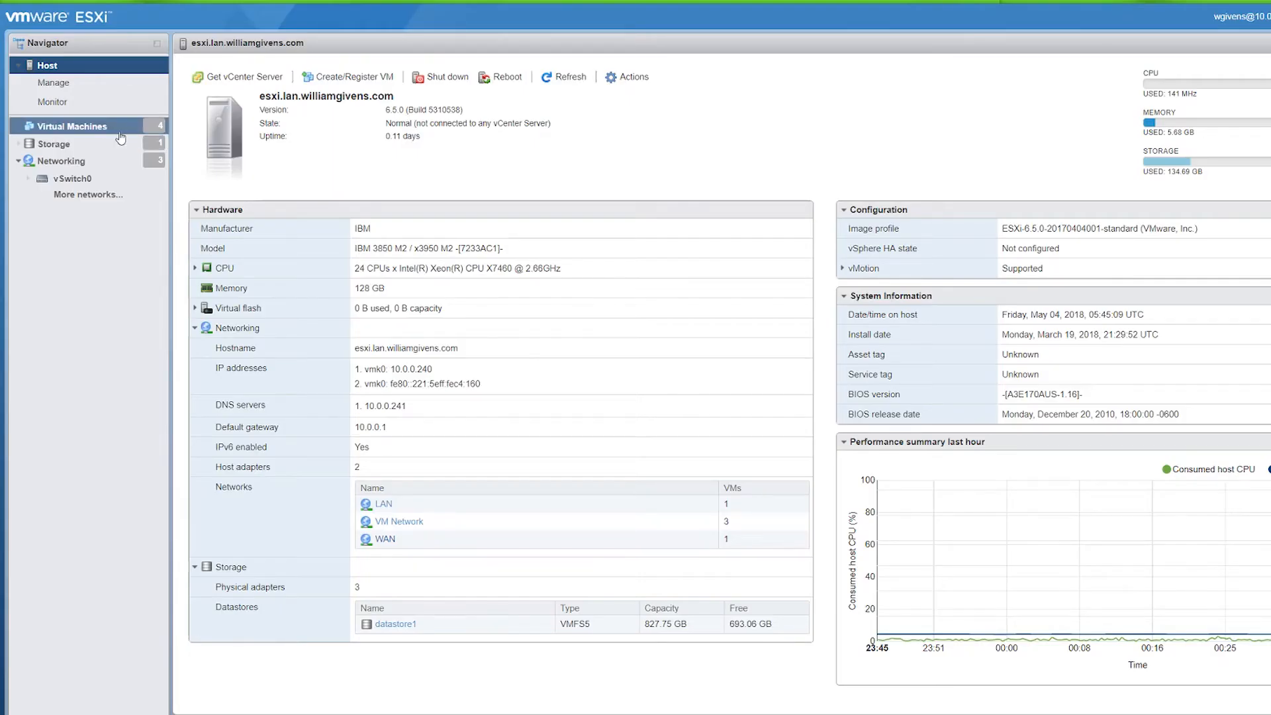
click(242, 81)
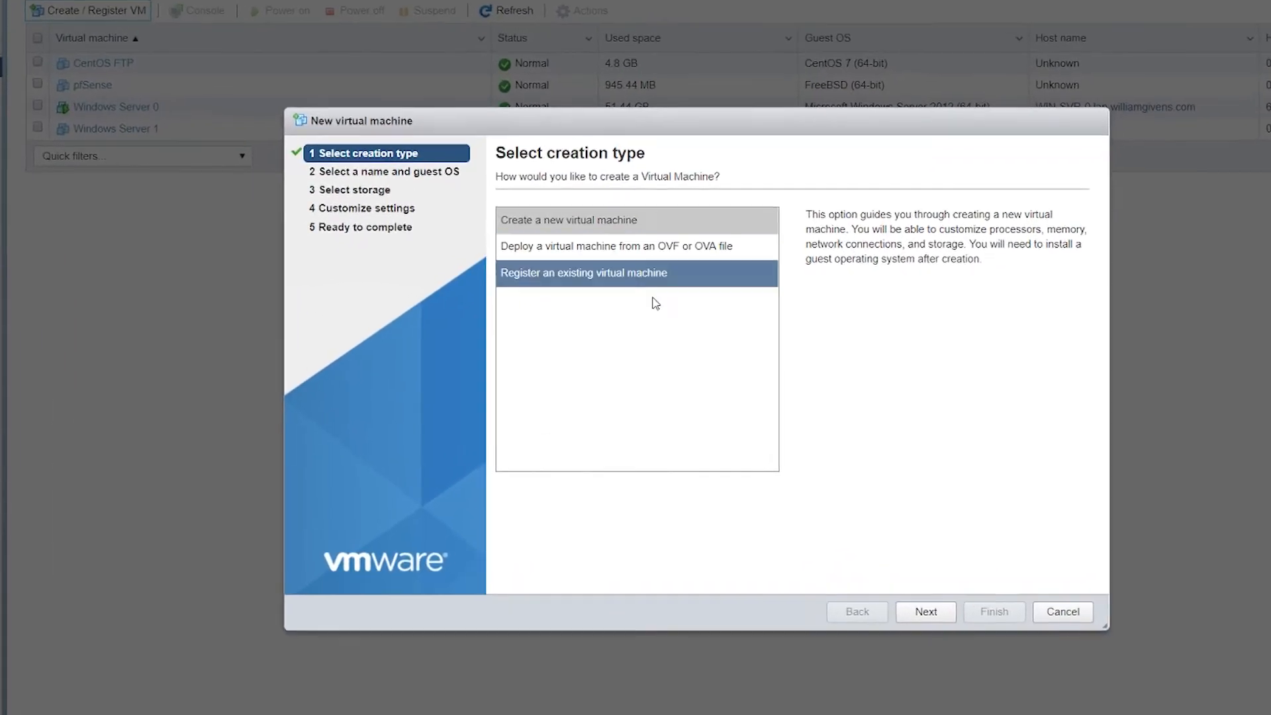
click(936, 576)
click(476, 183)
text(ftp)
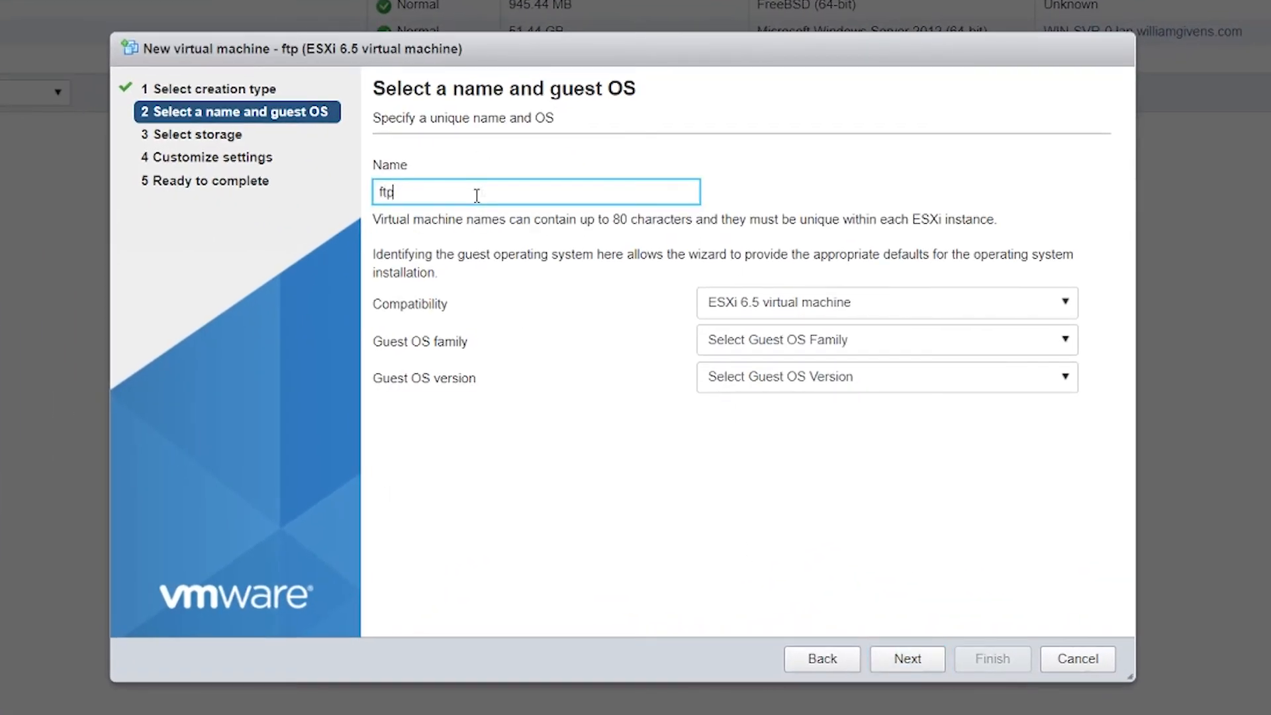
click(861, 354)
click(815, 397)
click(804, 385)
scroll(822, 481, down, 1)
scroll(818, 474, down, 2)
click(814, 543)
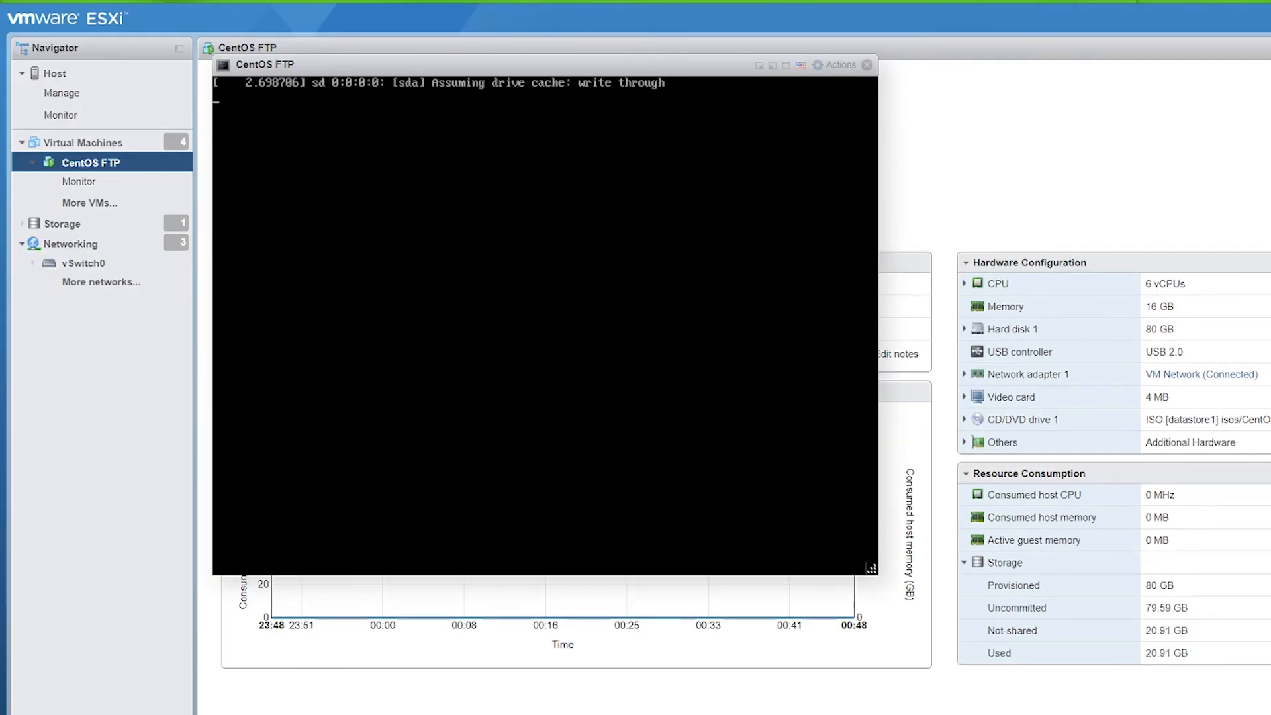
Step: Log in as root, clear the screen and run ifconfig, highlighting IP 10.0.0.242
text(root)
key(Return)
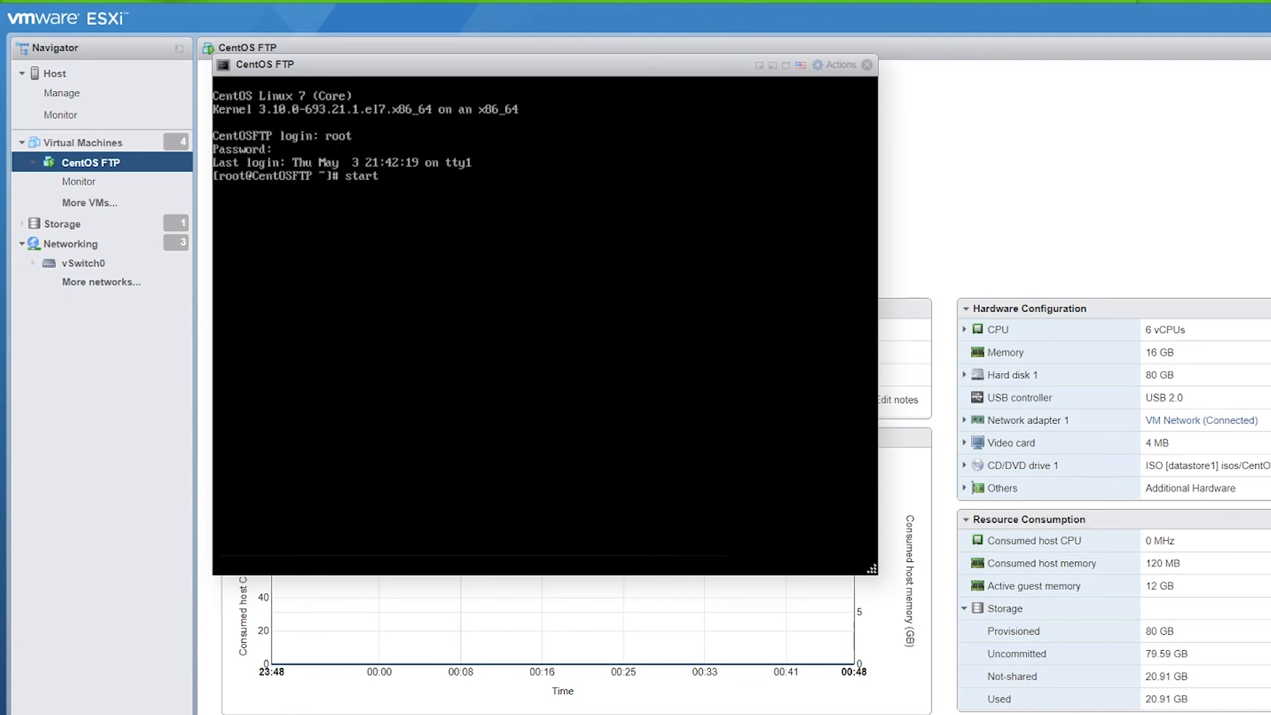
key(Return)
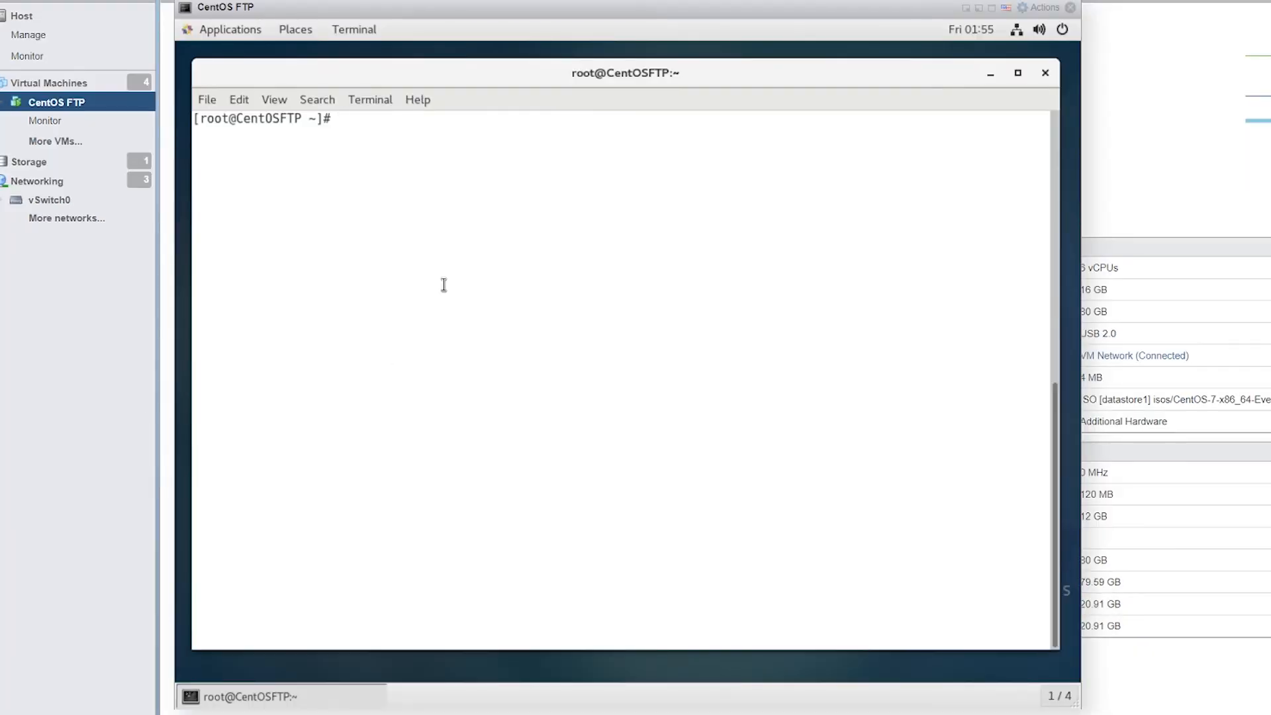
text(clear)
key(Return)
text(ifconfig)
key(Return)
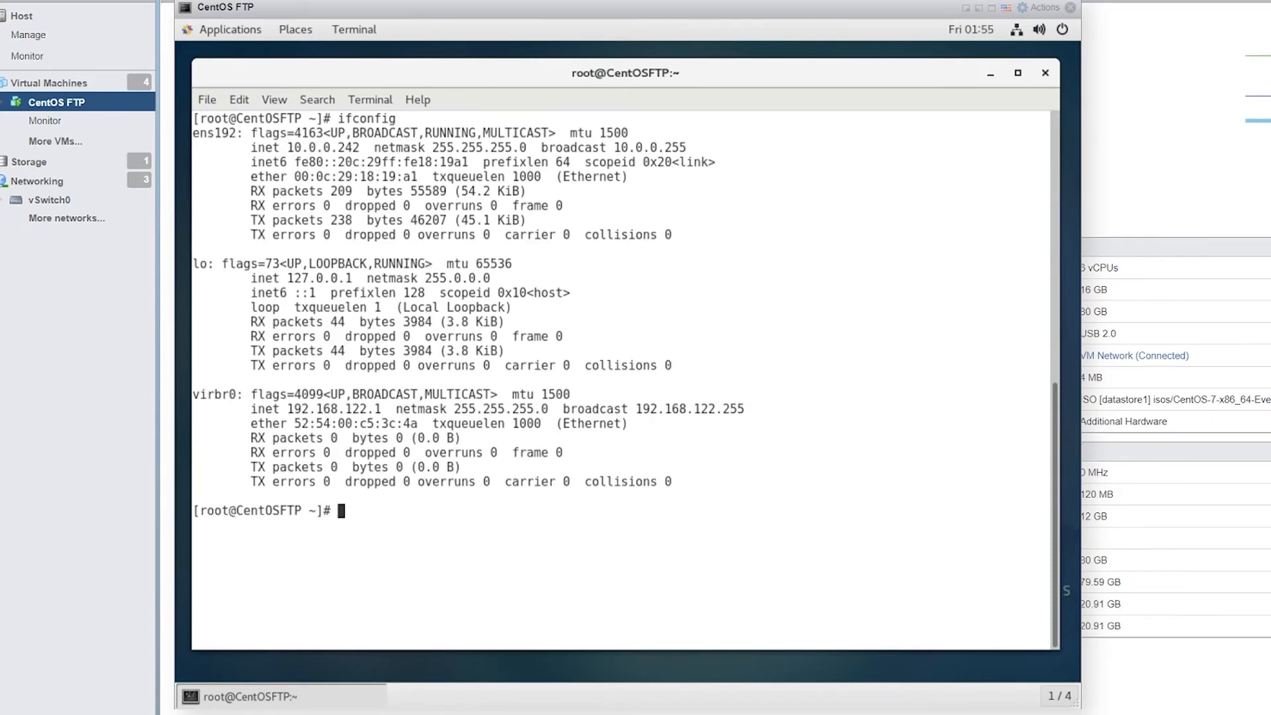
drag(287, 147, 359, 147)
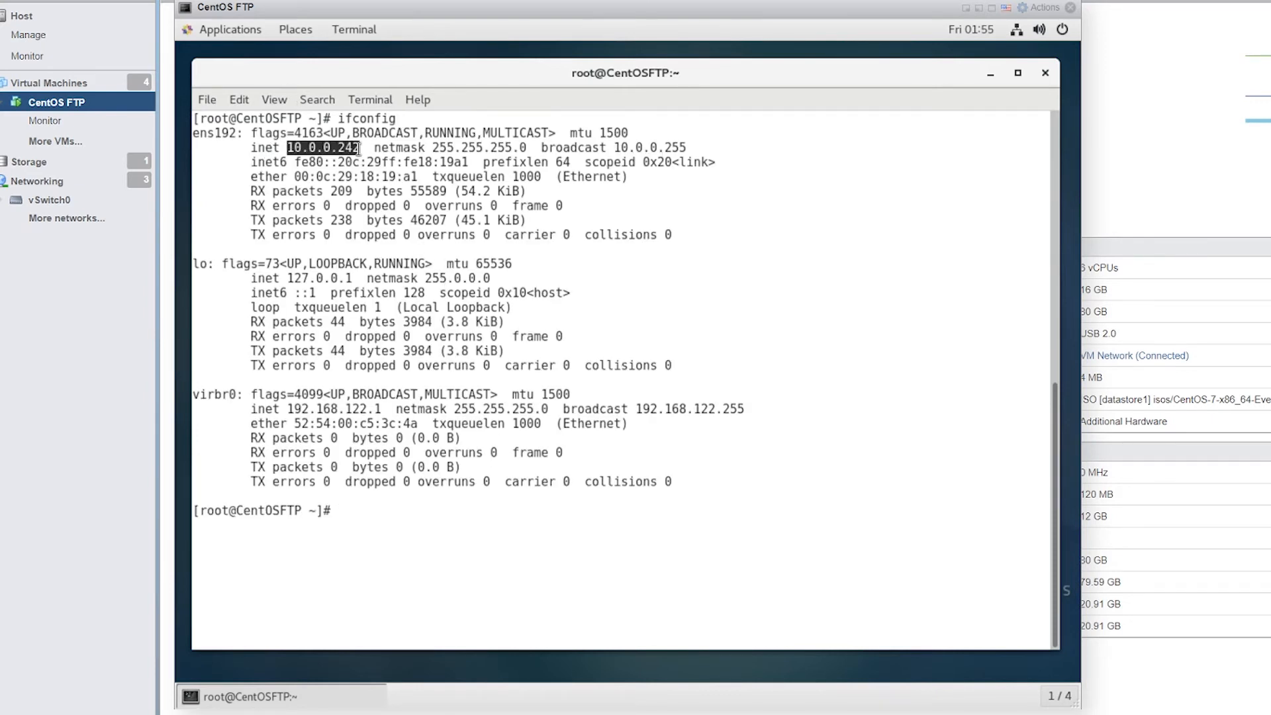
Step: Open /etc/resolv.conf in vim and highlight the nameserver address 10.0.0.241
click(437, 523)
key(Up)
key(Up)
key(Up)
key(Up)
key(Return)
drag(272, 147, 352, 147)
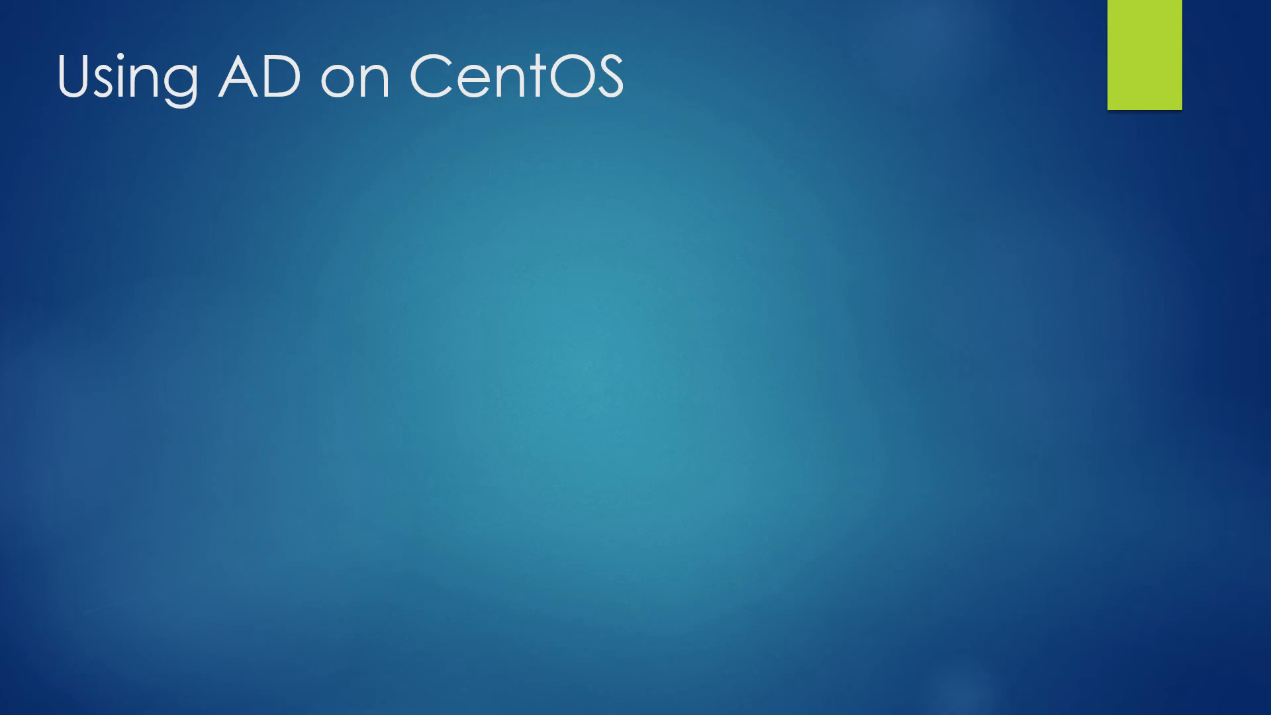
Step: Reveal the Realmd, Krb5 Workstation (Kerbos) and Sssd bullets one by one
key(Right)
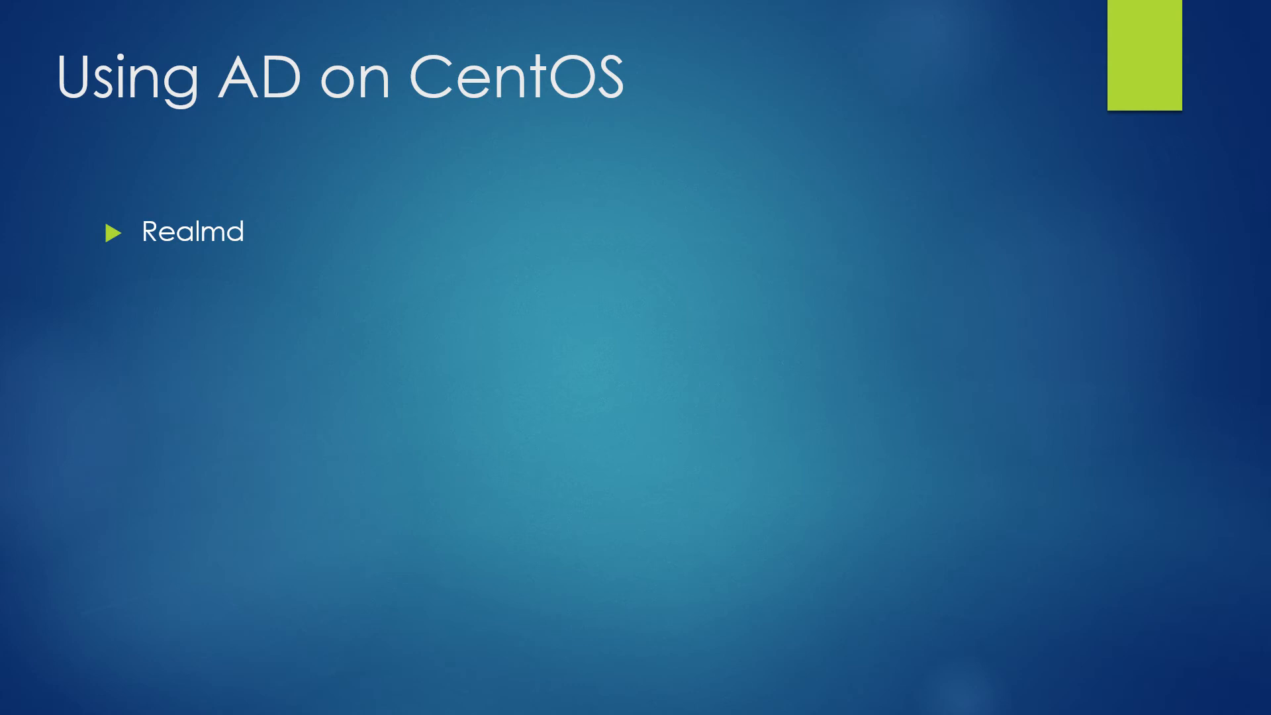
key(Right)
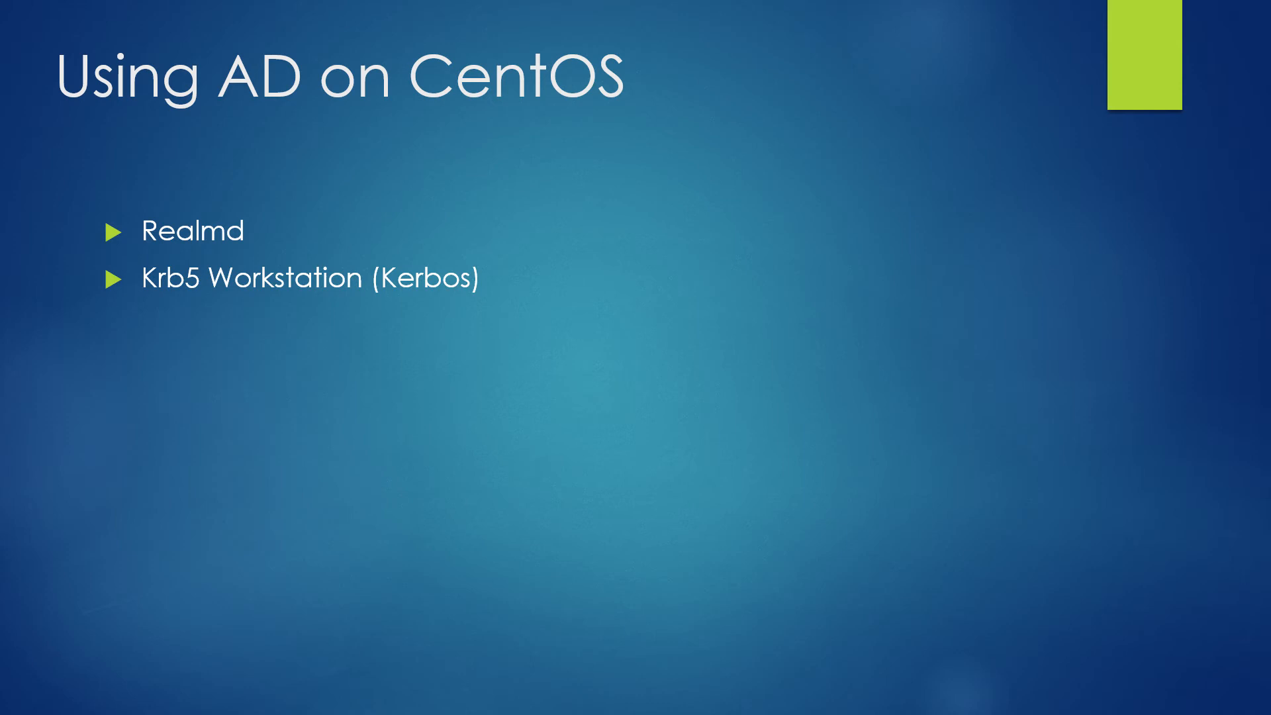
key(Right)
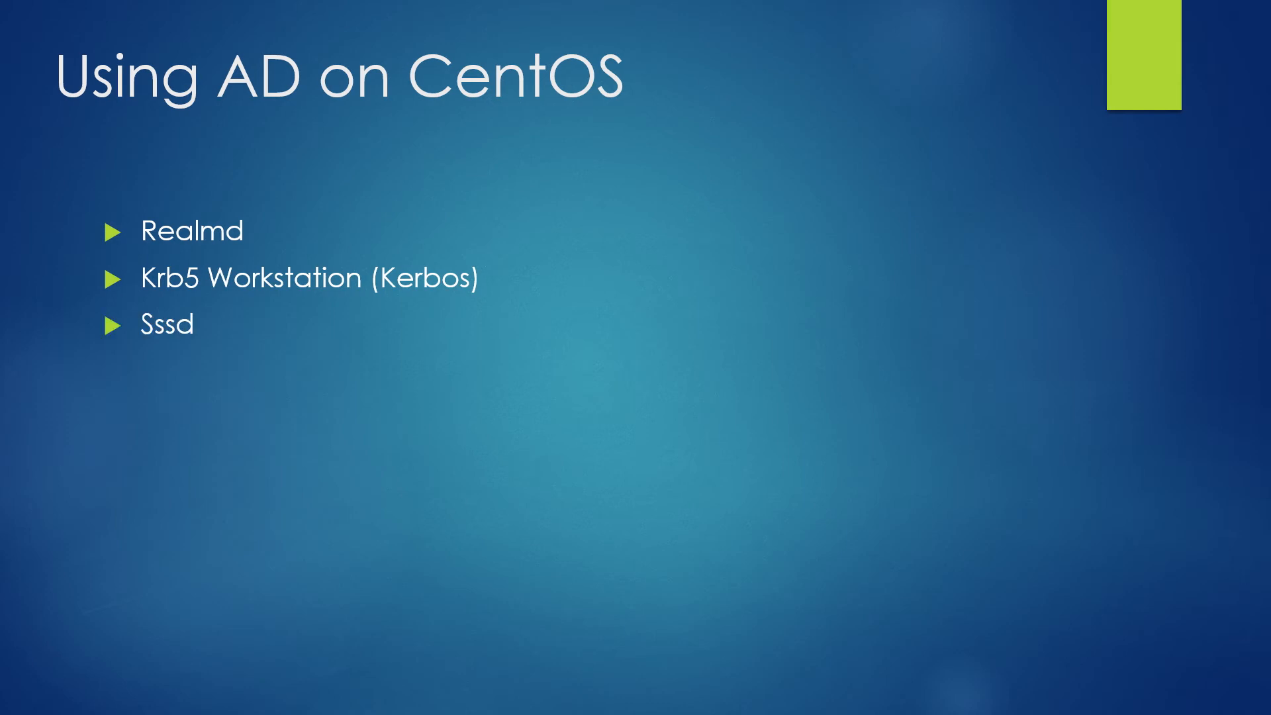